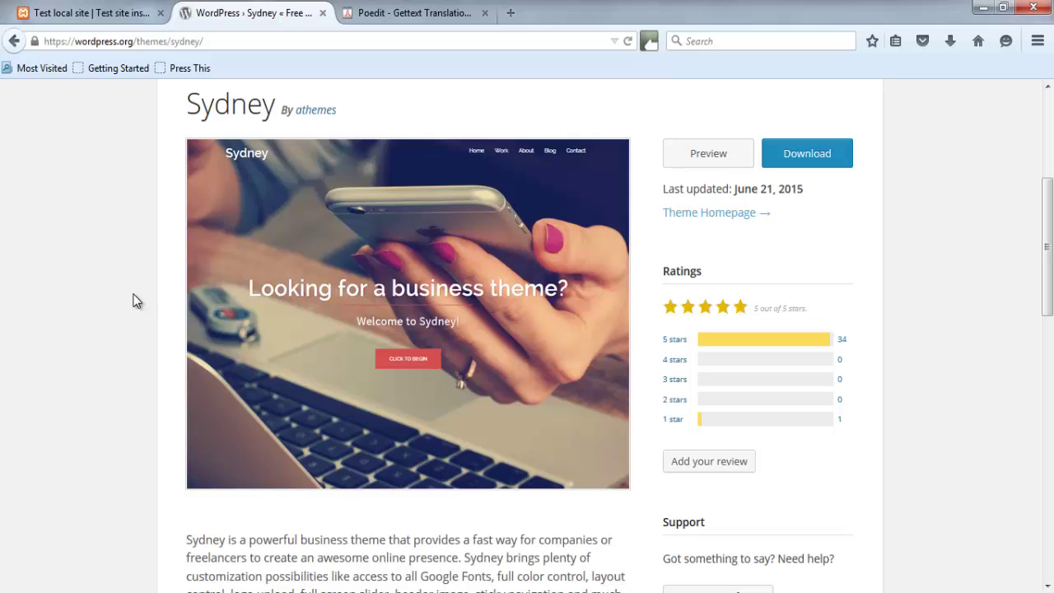
scroll(136, 302, up, 5)
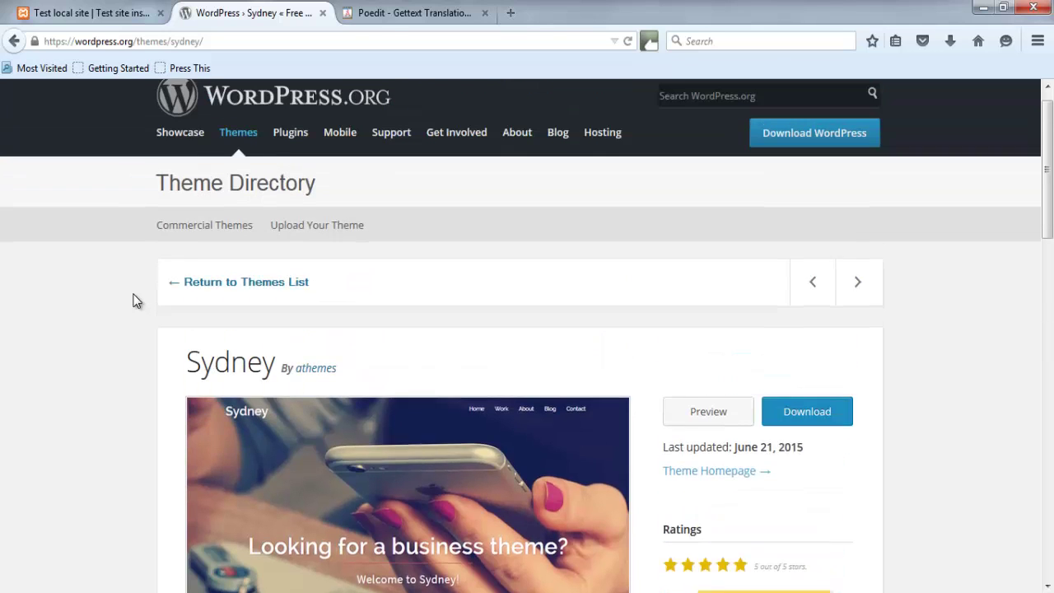
scroll(136, 301, down, 2)
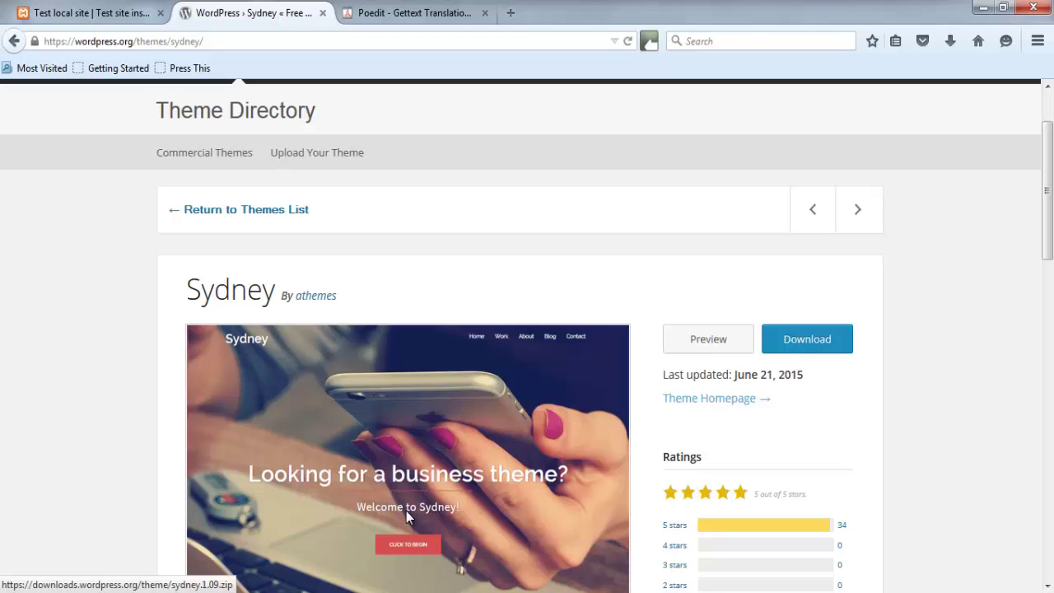
- Switch to File Explorer and extract the sydney.1.09 archive directly into the themes folder with IZArc
key(alt+Tab)
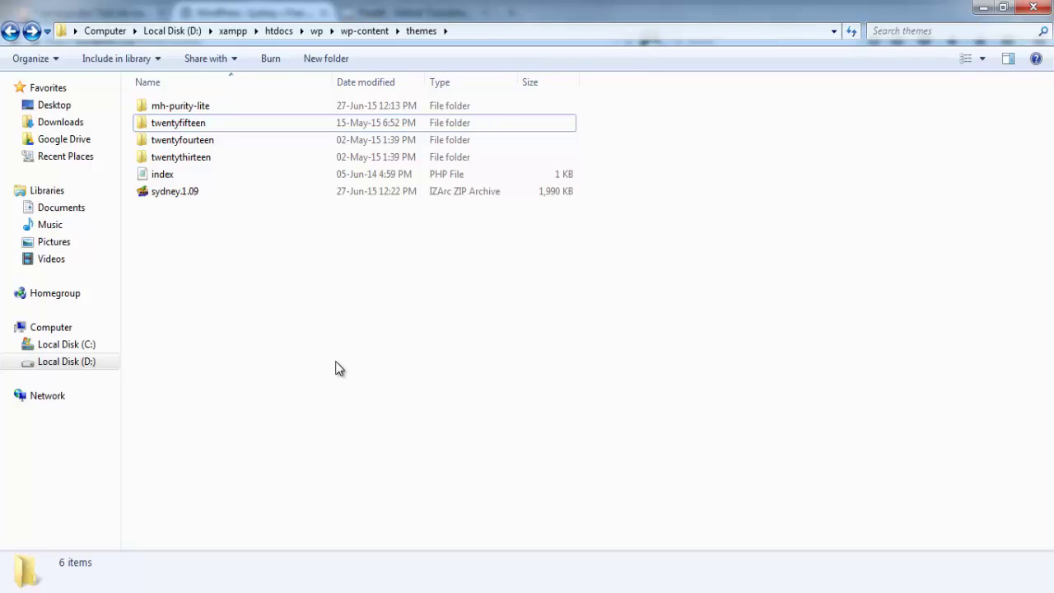
click(163, 195)
right_click(163, 194)
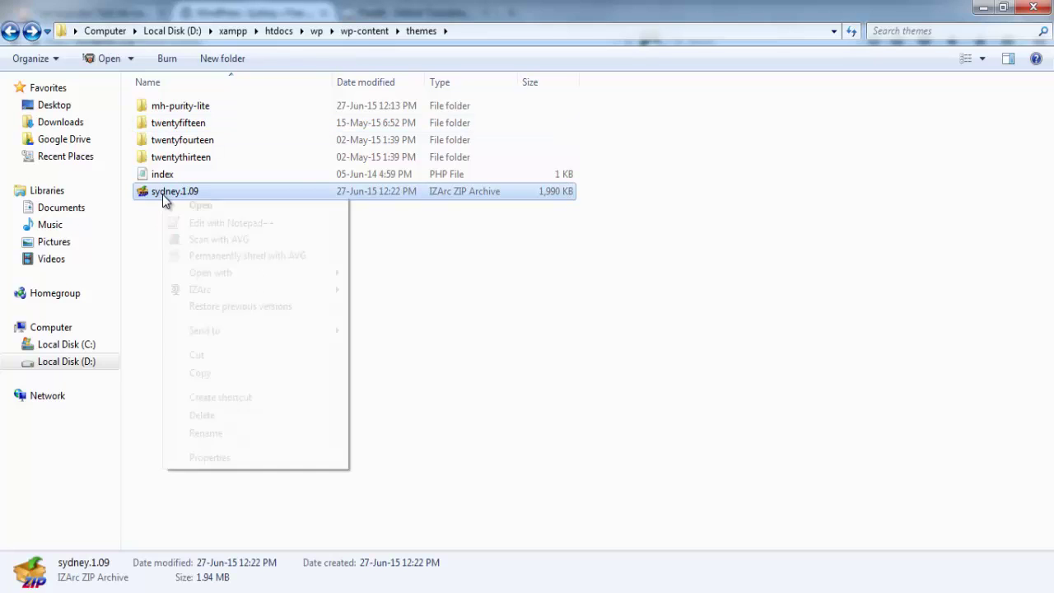
mouse_move(325, 293)
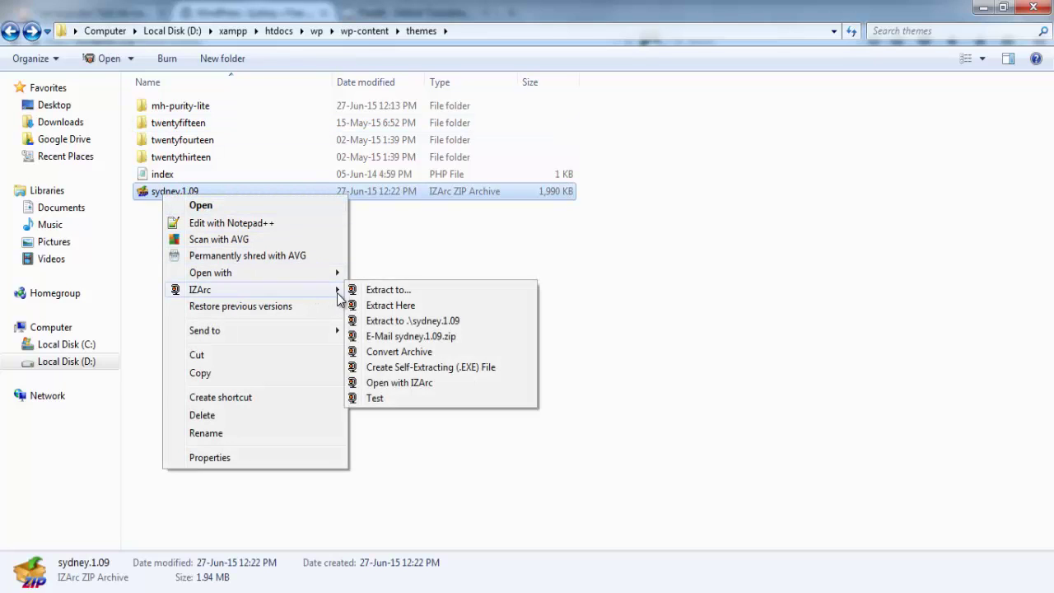
click(421, 302)
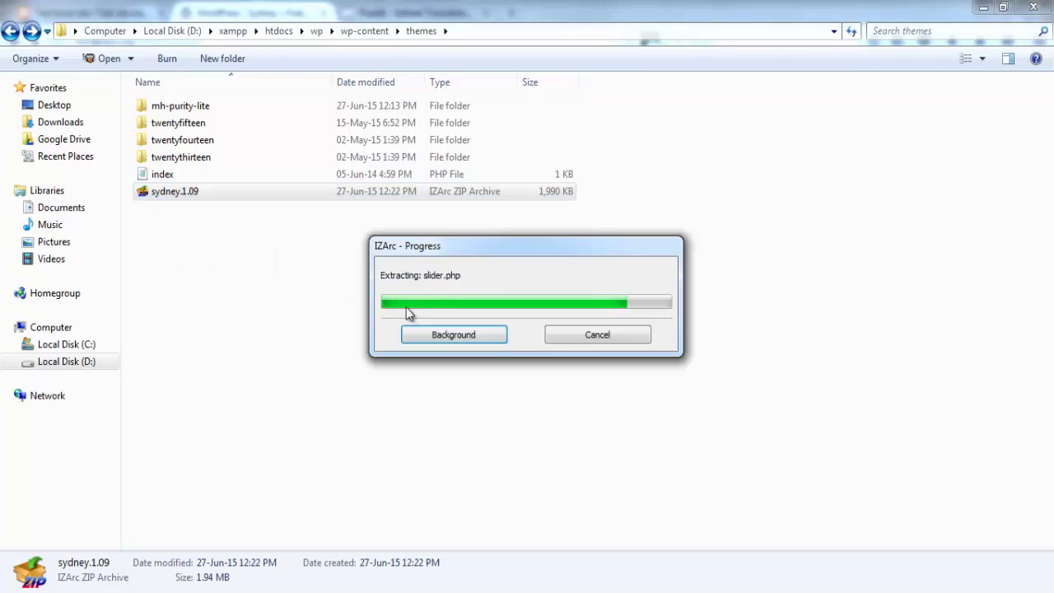
- Permanently delete the sydney.1.09 archive and open the extracted sydney theme folder
click(186, 231)
click(186, 216)
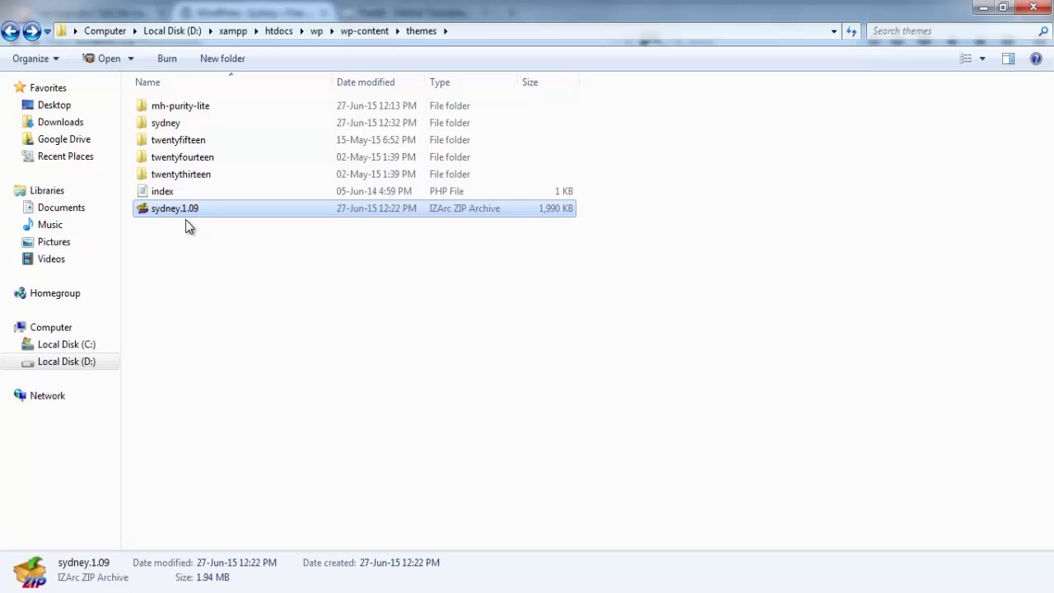
key(shift+Delete)
key(Return)
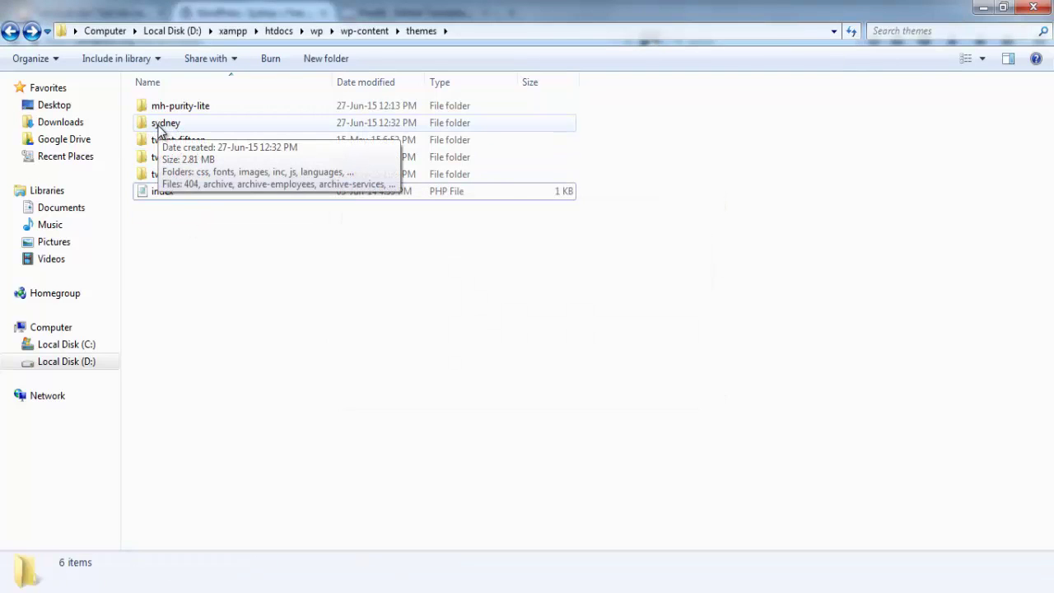
double_click(159, 127)
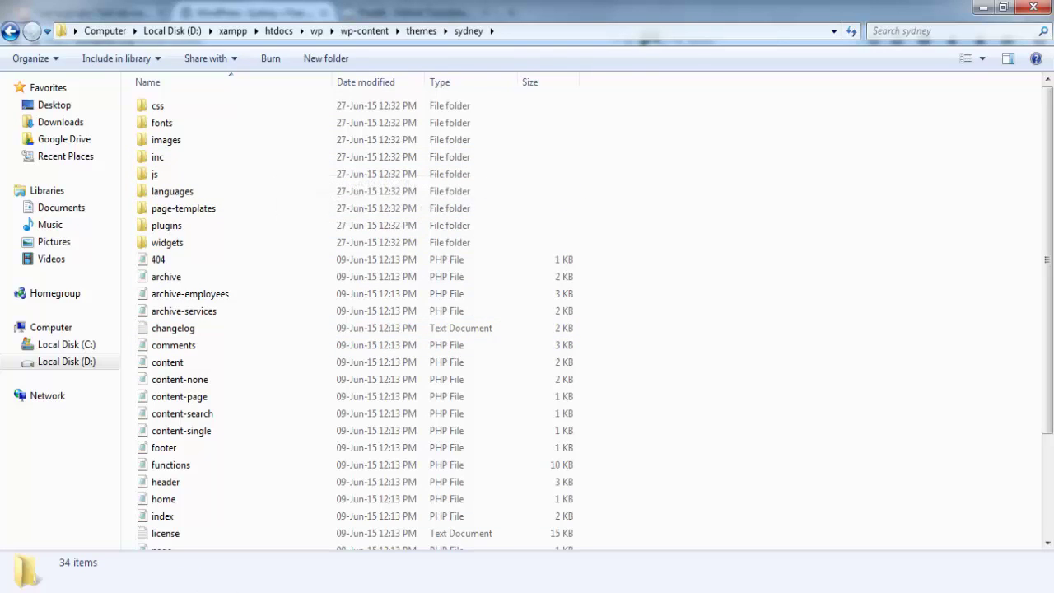
- Switch to Firefox and open the installed themes page in the local WordPress site's dashboard to check for Sydney
key(alt+Tab)
click(122, 15)
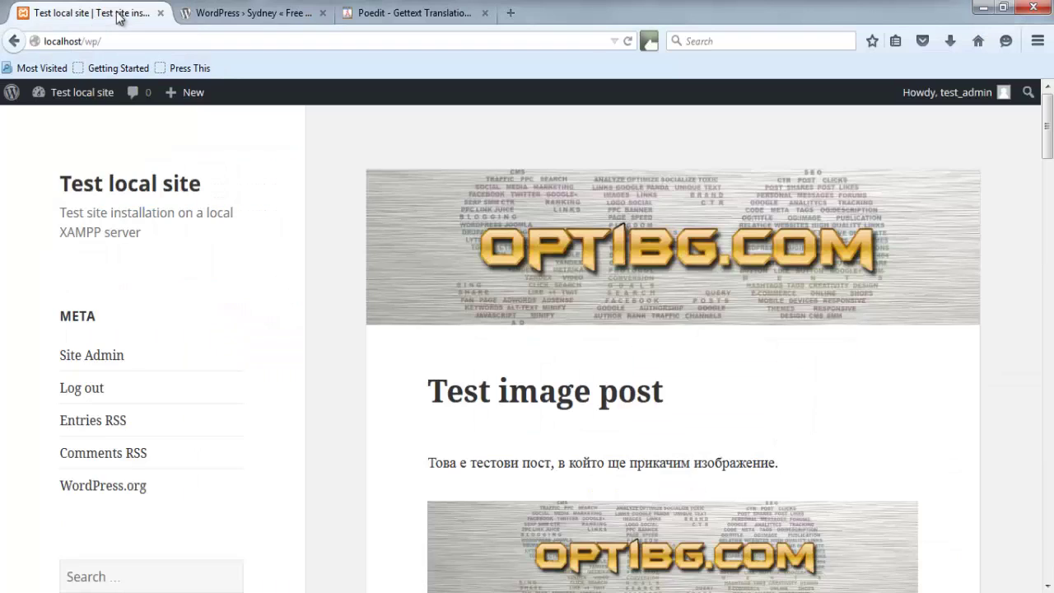
click(71, 96)
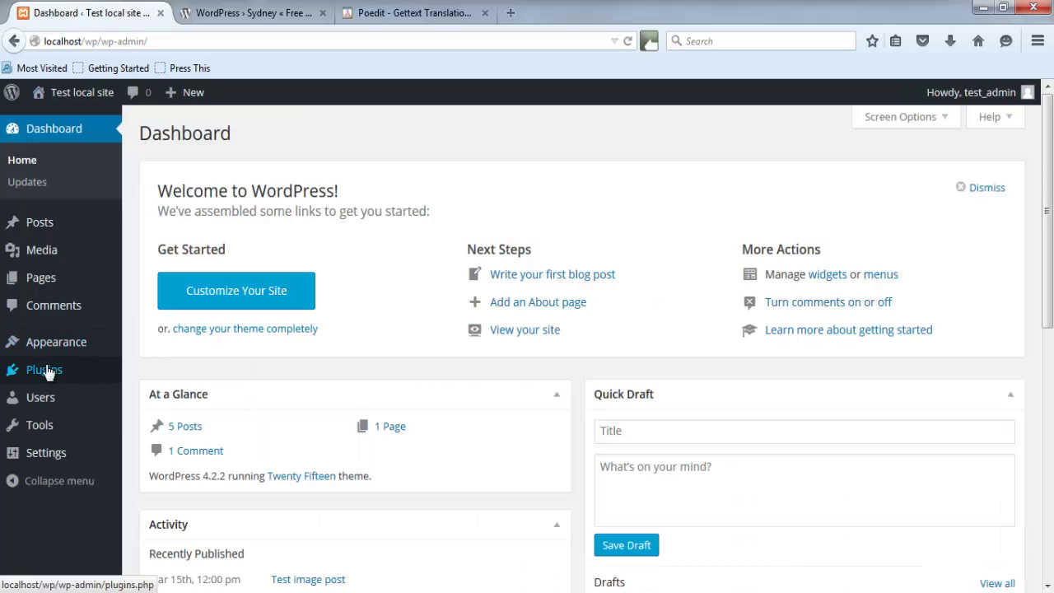
mouse_move(33, 346)
click(164, 350)
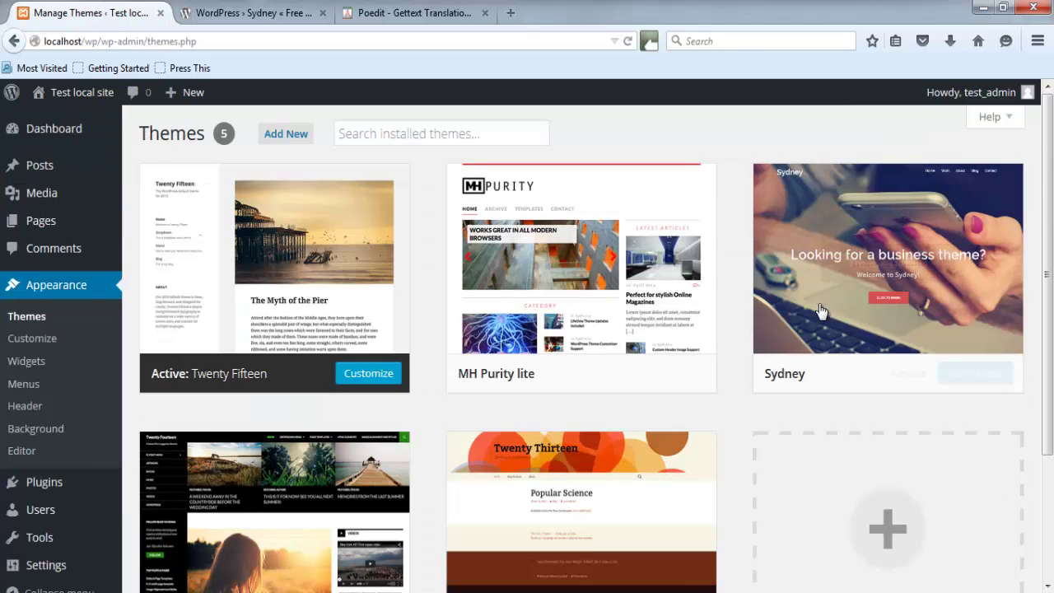
mouse_move(849, 329)
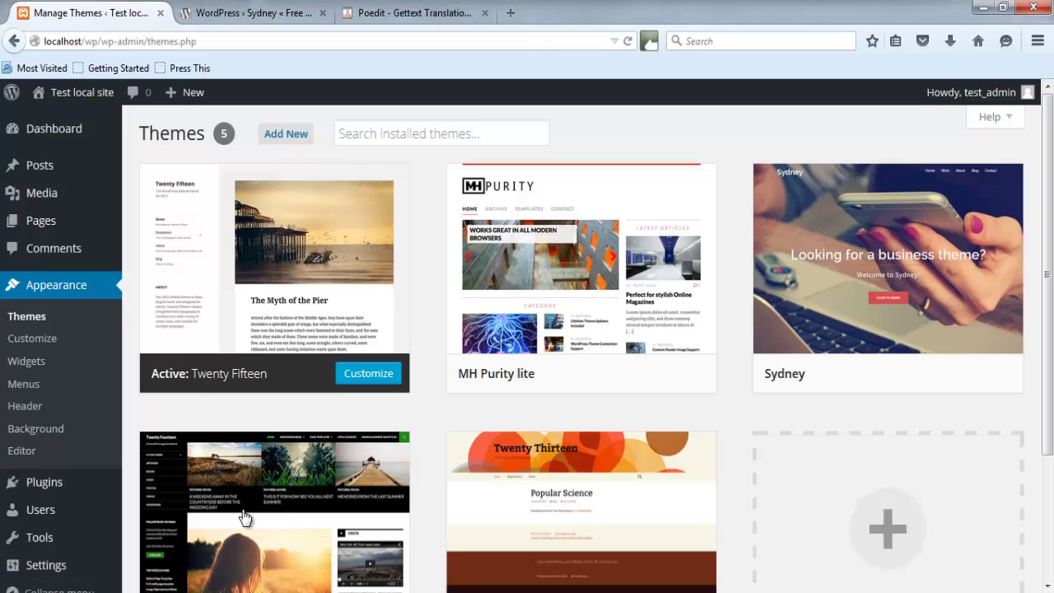
- Switch back to File Explorer and find the sydney translation template in the theme's languages folder
mouse_move(221, 585)
key(alt+Tab)
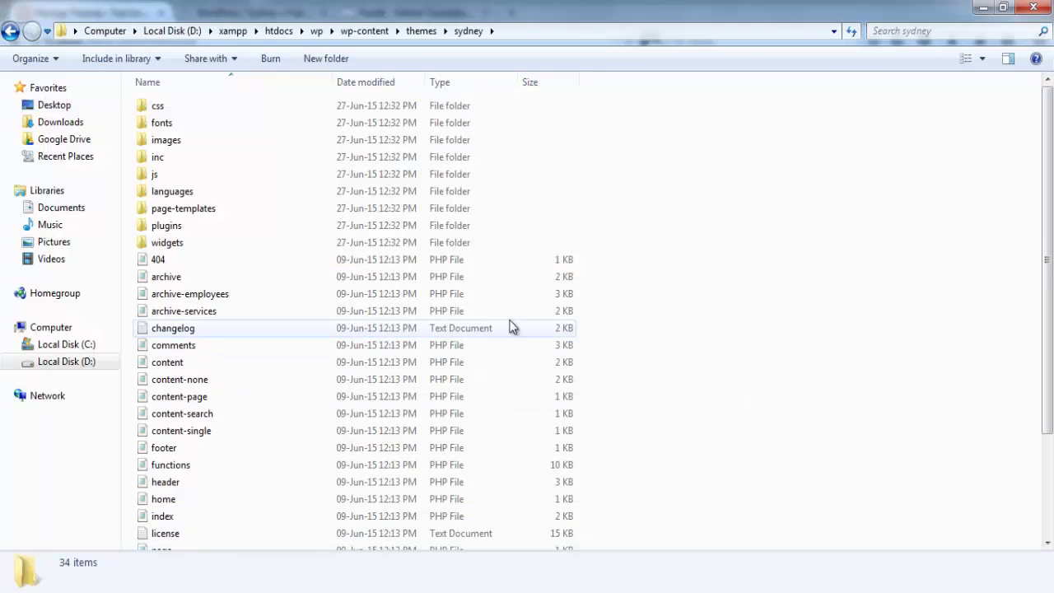
click(189, 196)
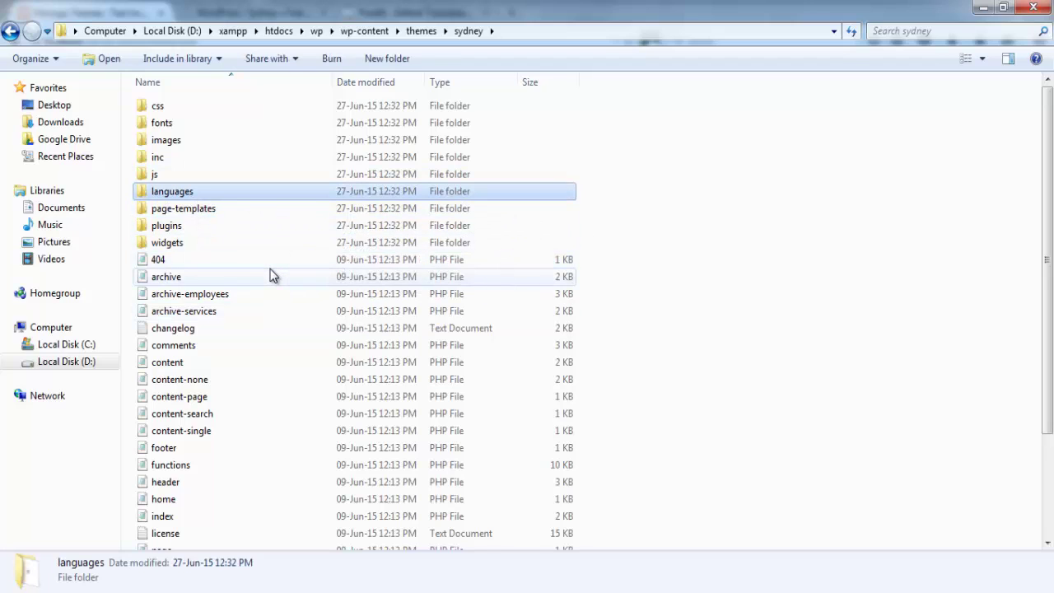
double_click(166, 192)
click(160, 108)
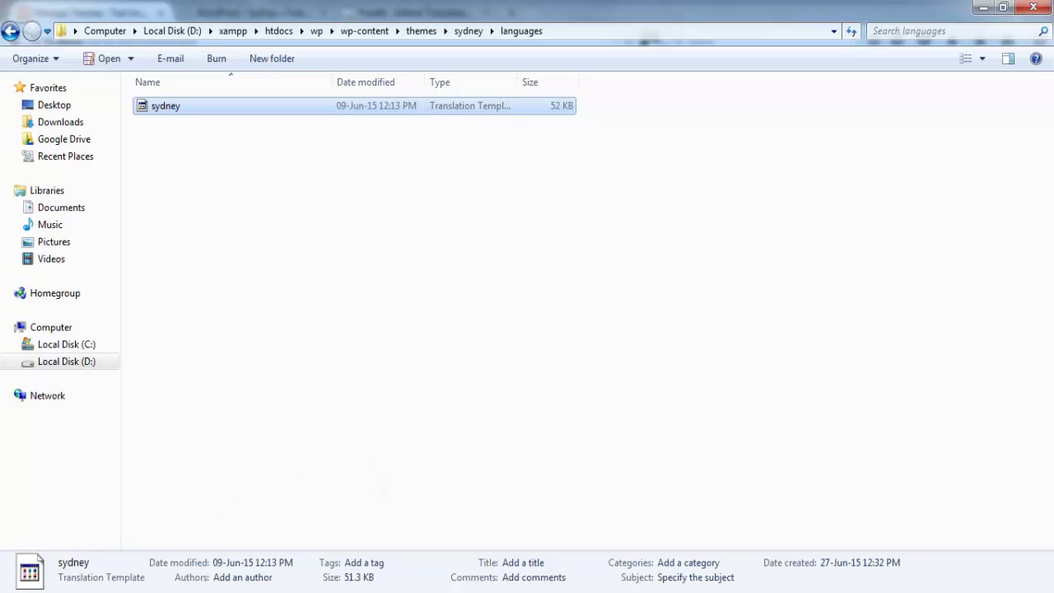
- Switch to Poedit and create a catalog project named Sydney that uses the sydney theme folder as its directory
click(305, 589)
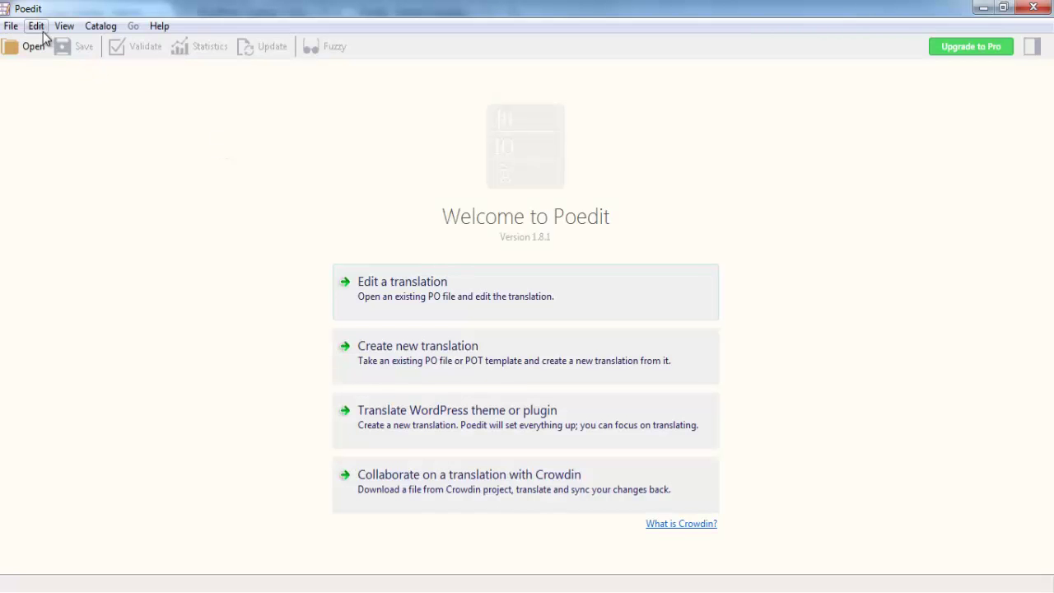
click(12, 25)
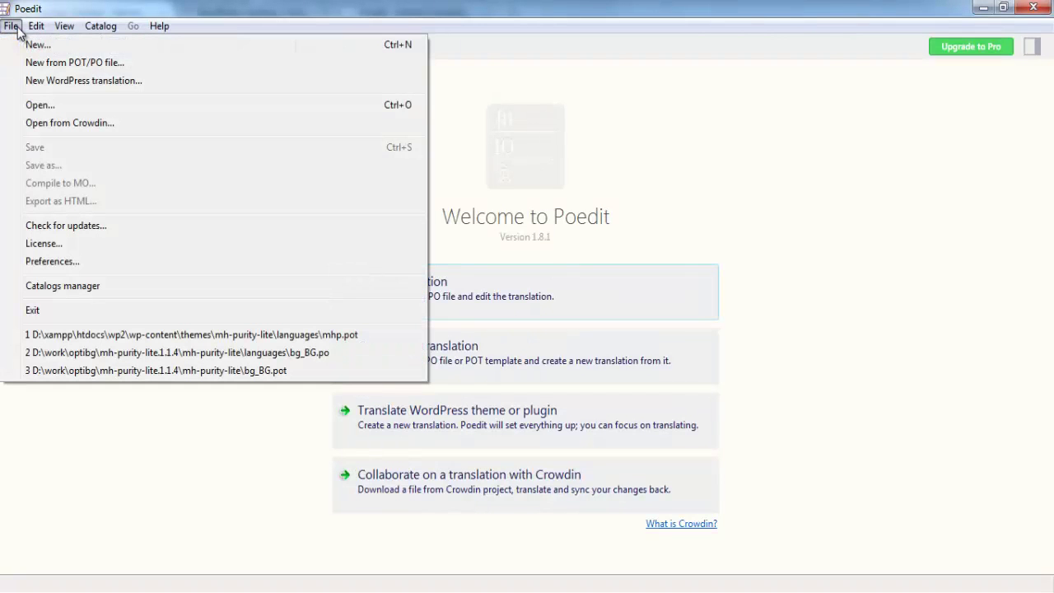
click(44, 288)
click(34, 51)
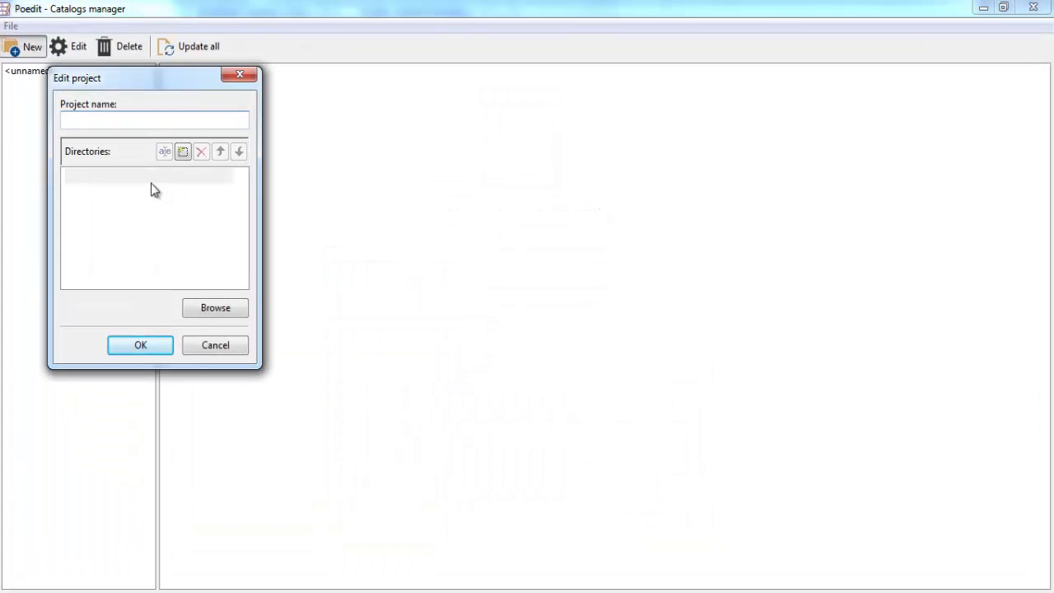
text(Sydney)
click(211, 308)
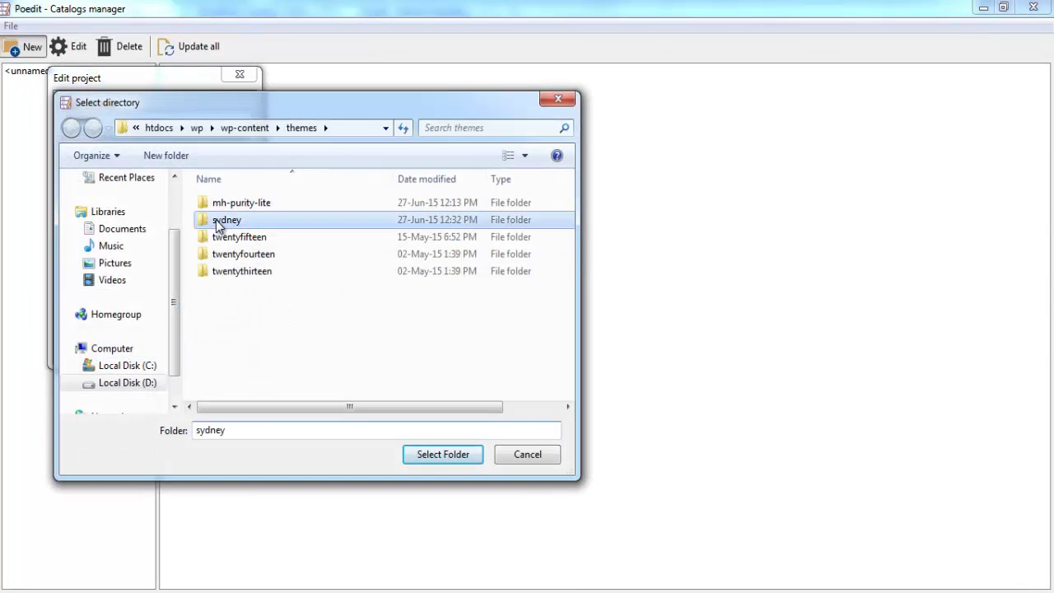
double_click(215, 219)
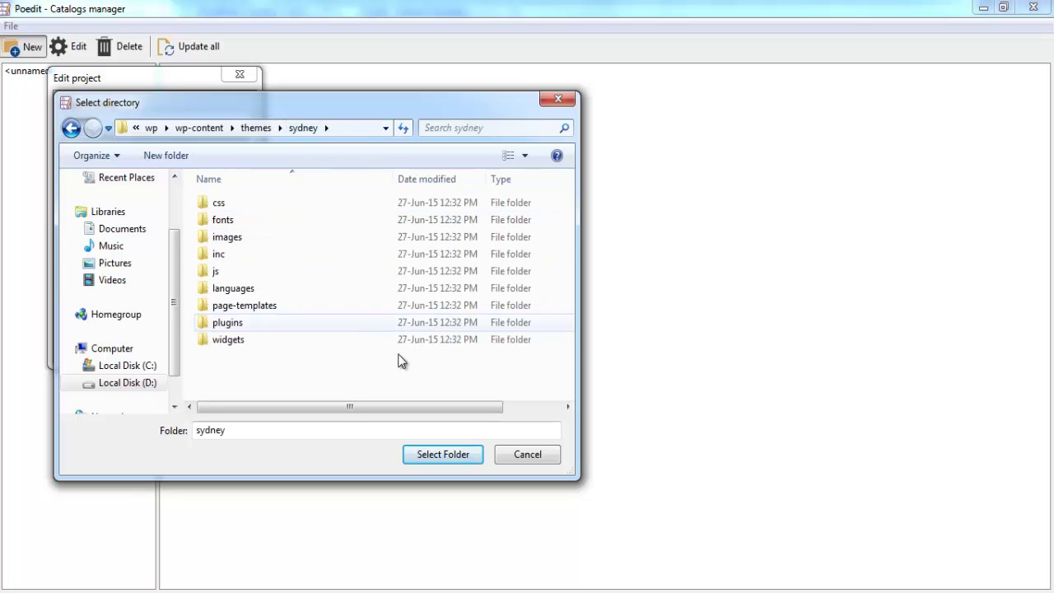
click(436, 453)
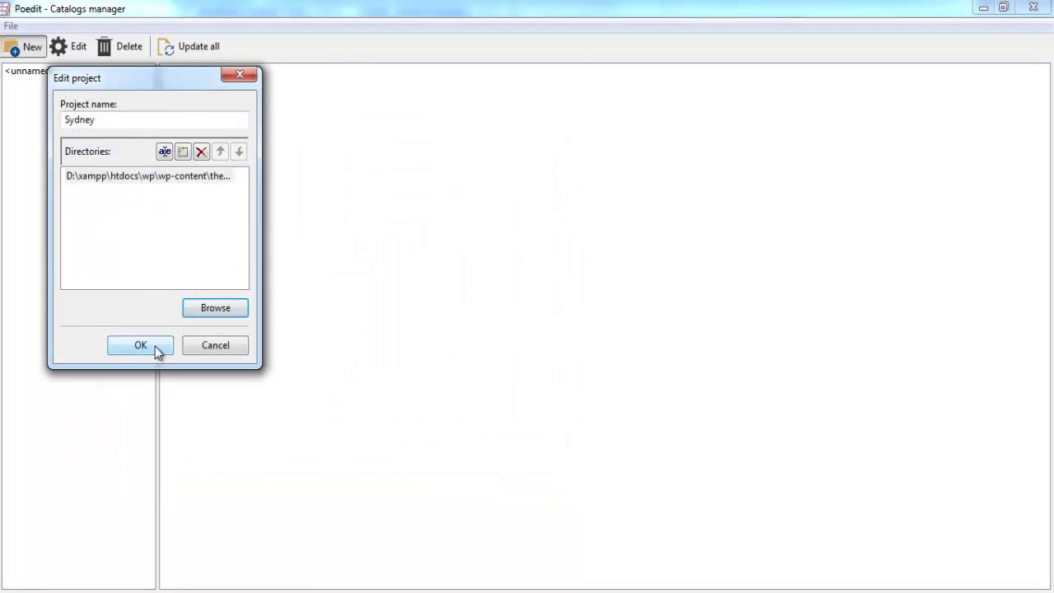
click(155, 347)
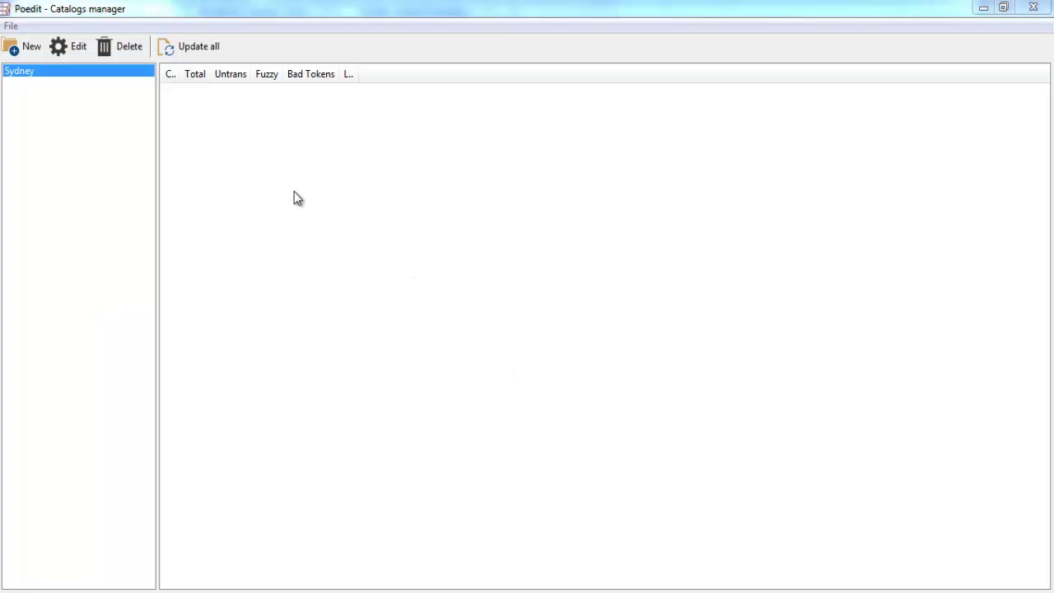
click(1033, 8)
- Start a new translation from the sydney POT template in the theme's languages folder
click(11, 25)
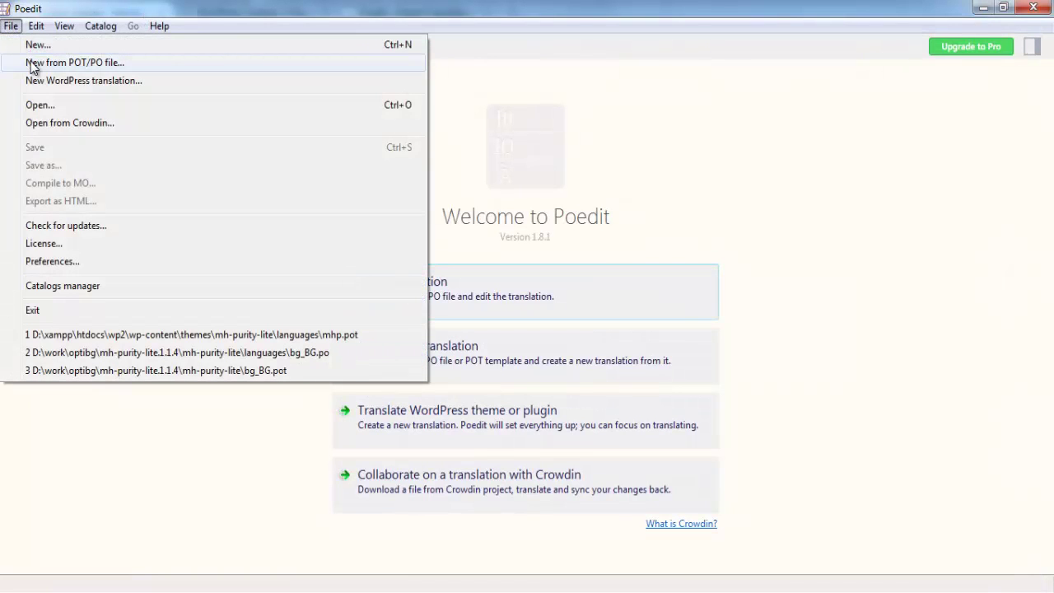
click(86, 63)
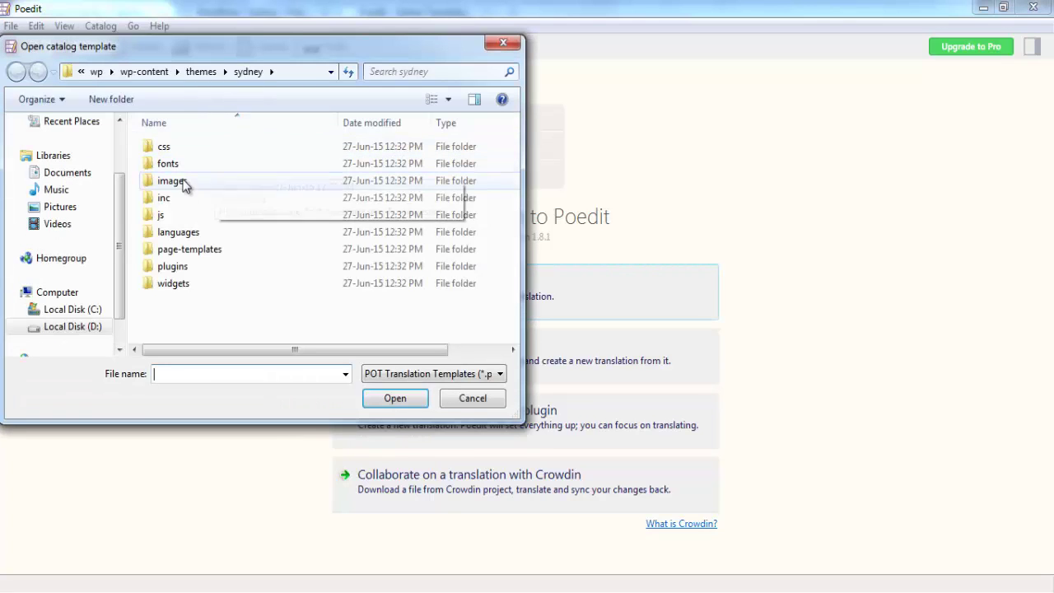
double_click(175, 232)
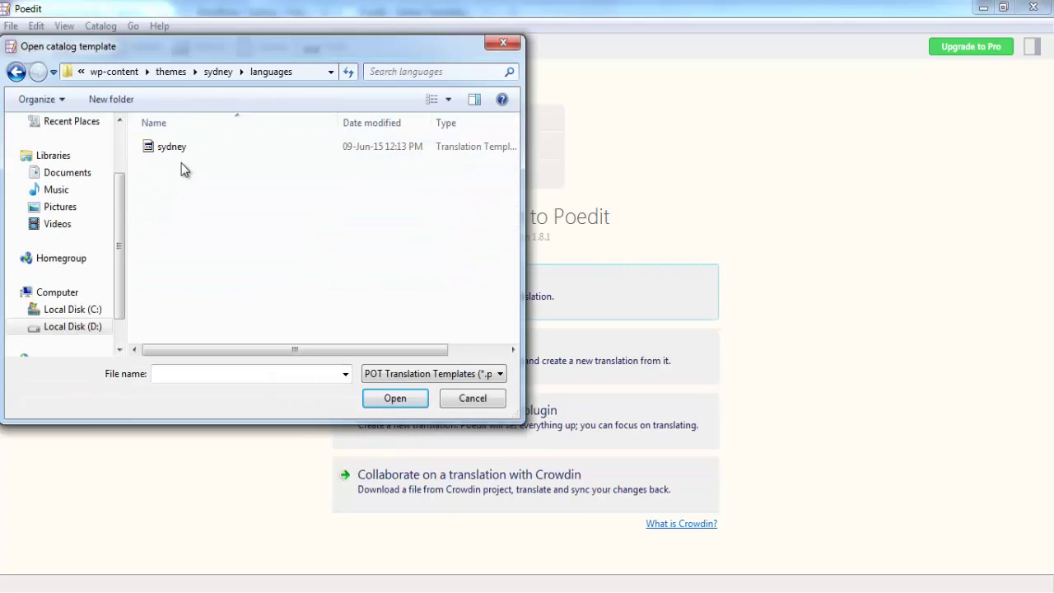
click(179, 151)
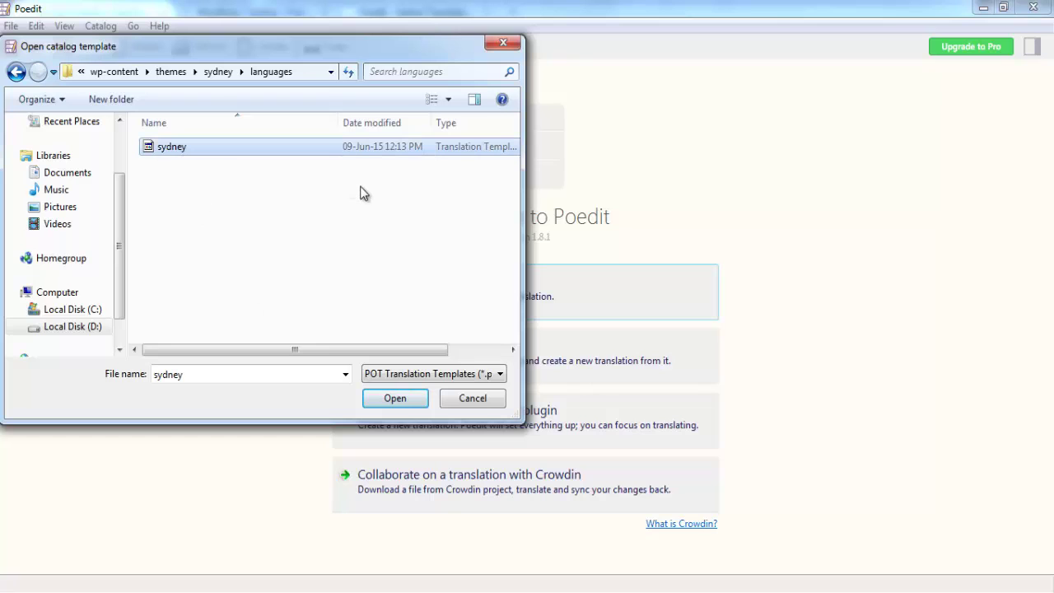
click(382, 404)
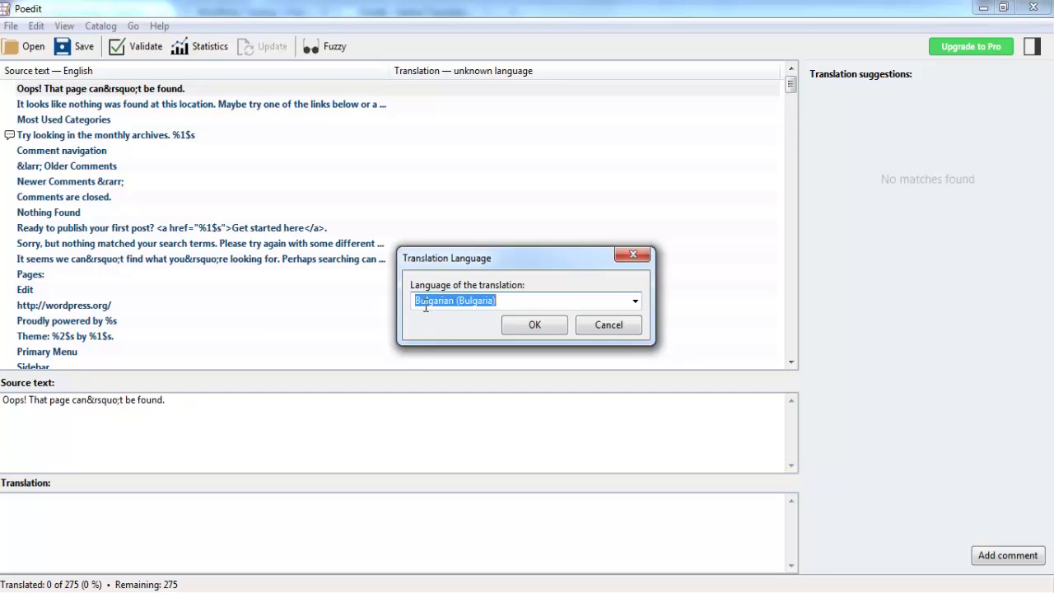
- Set the translation language to Bulgarian (Bulgaria)
click(637, 300)
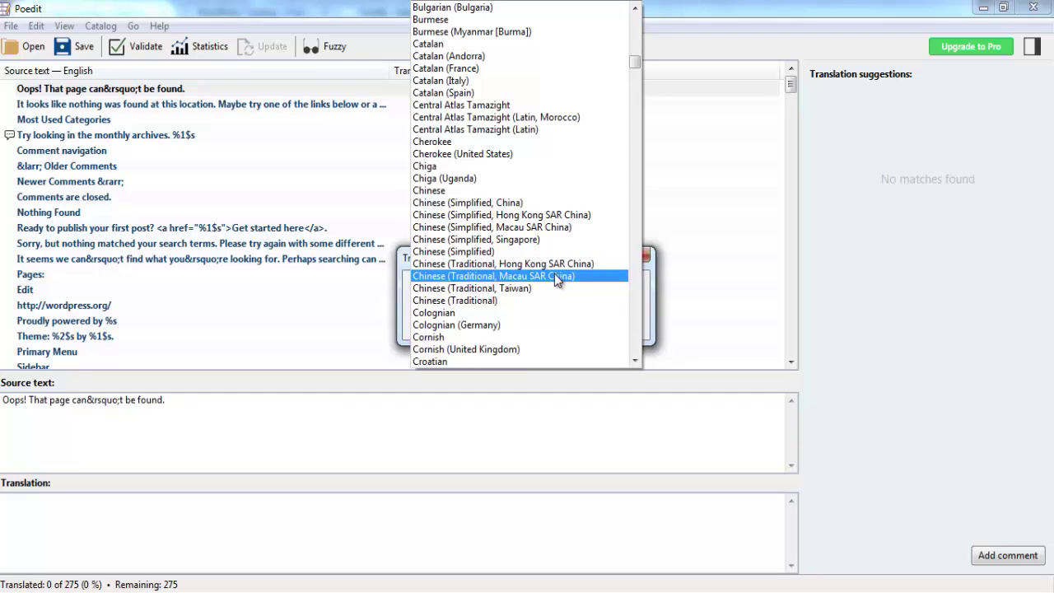
click(527, 7)
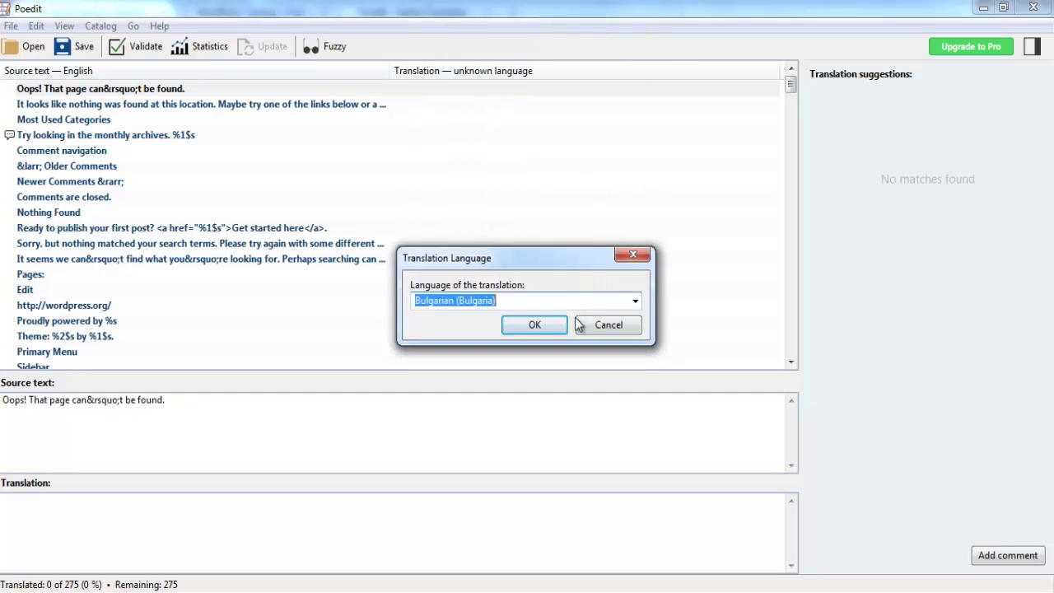
click(534, 326)
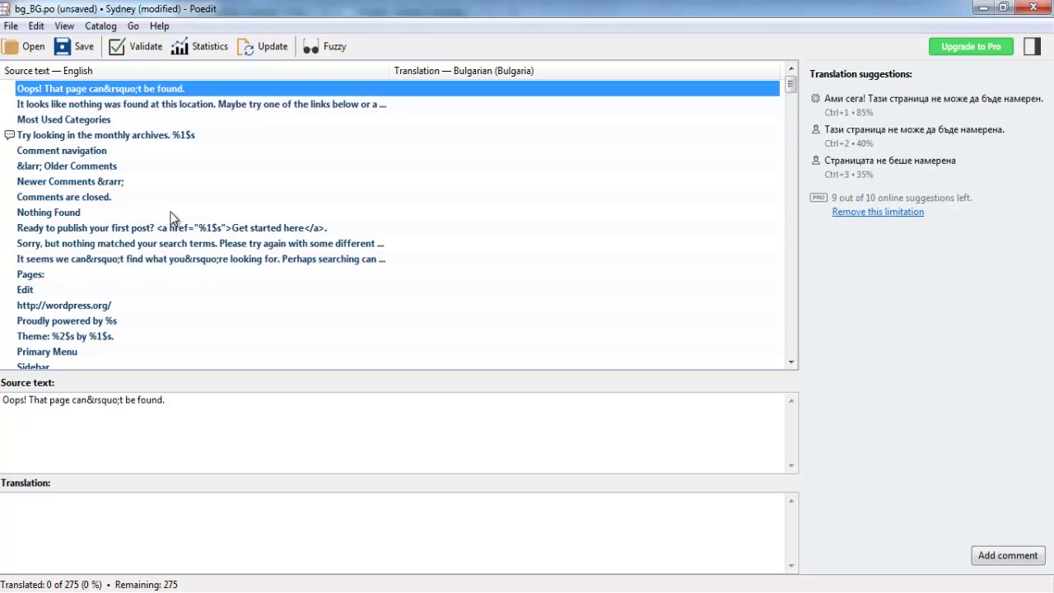
- Look through the source strings of the Sydney catalog and select the first one, "Oops! That page can&rsquo;t be found."
scroll(172, 217, down, 6)
scroll(172, 216, down, 15)
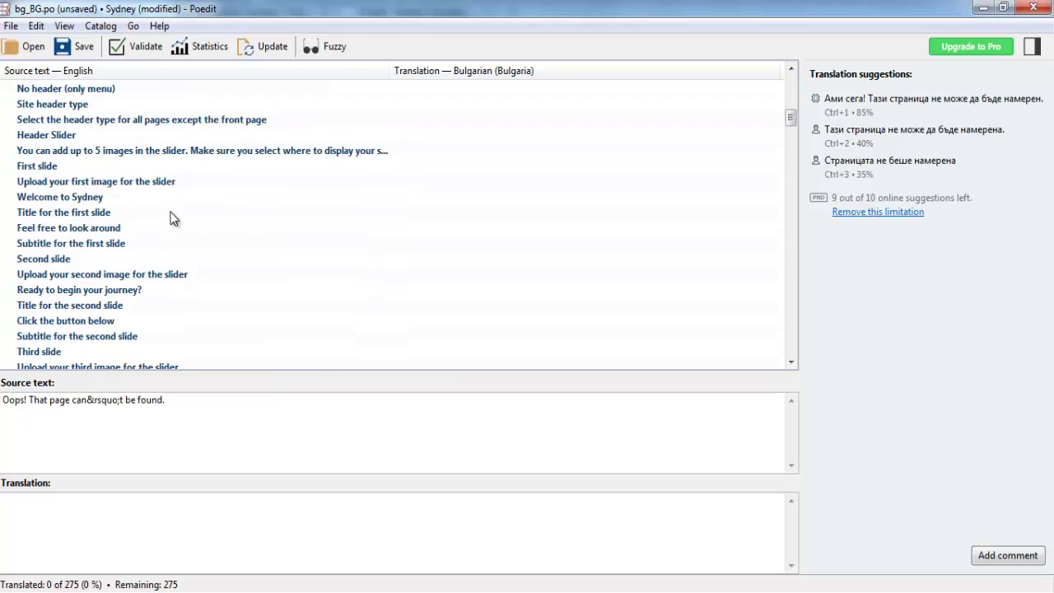
key(Home)
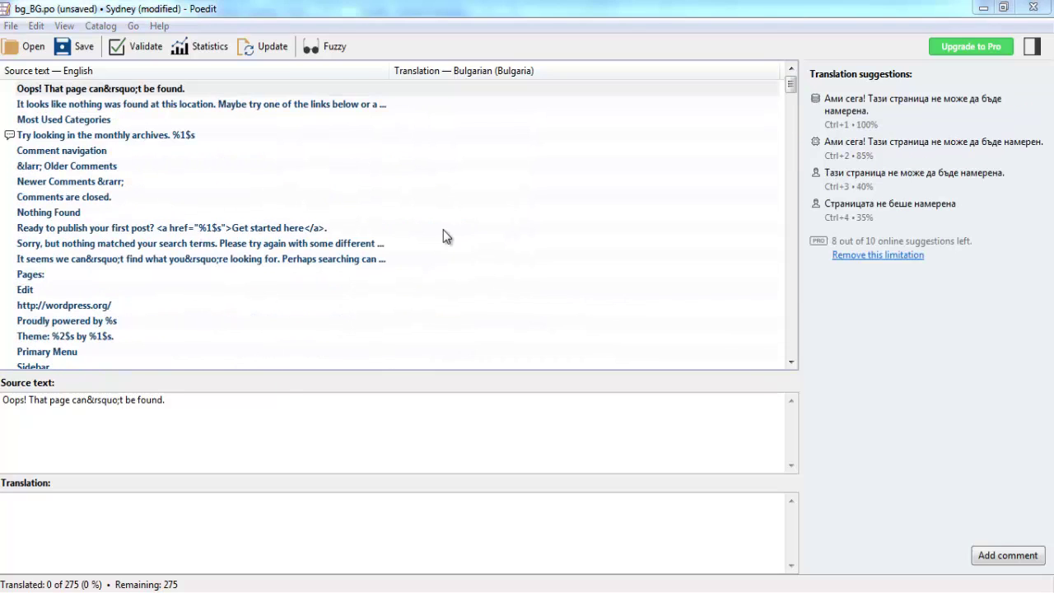
click(443, 230)
scroll(443, 230, down, 14)
scroll(350, 253, up, 14)
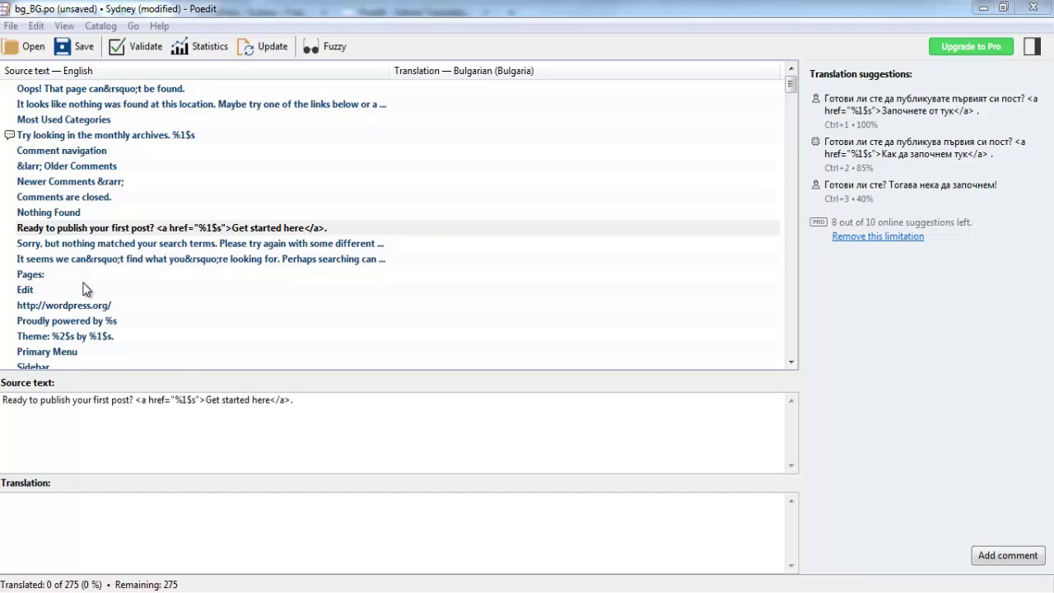
click(92, 89)
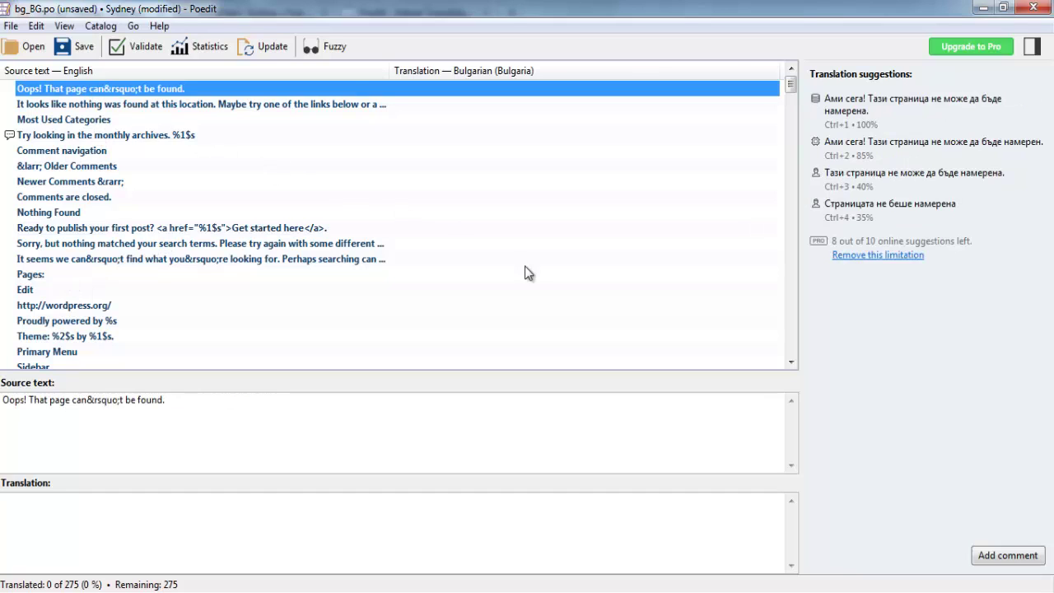
- Translate the "Oops! That page can&rsquo;t be found." string with the suggestion "Тази страница не може да бъде намерена."
click(853, 179)
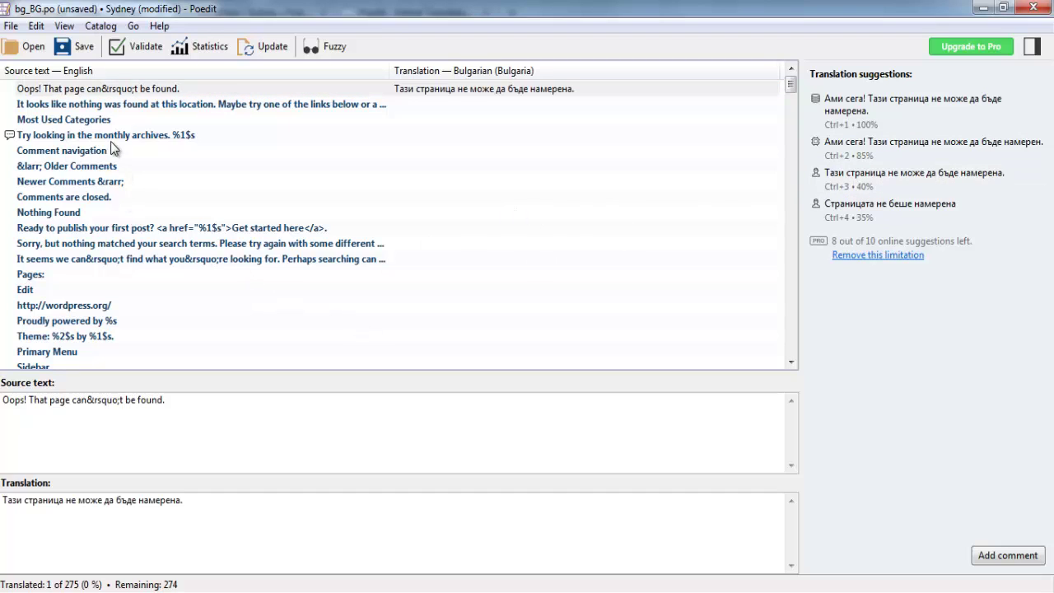
click(90, 91)
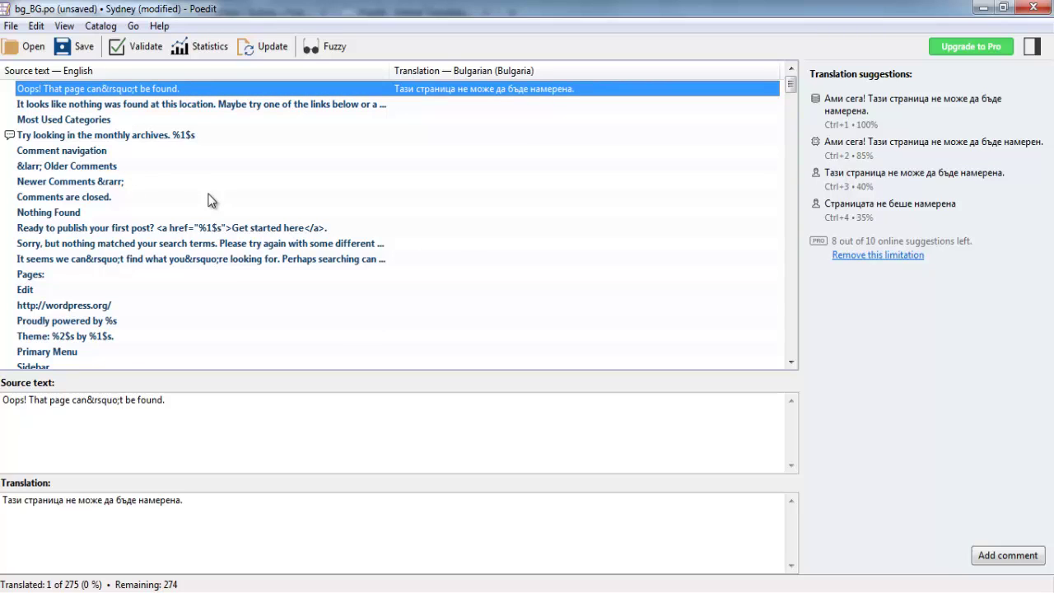
- Search the catalog for "click" and translate "Click to begin" with the suggestion "Кликнете, за да започне"
key(ctrl+f)
text(click)
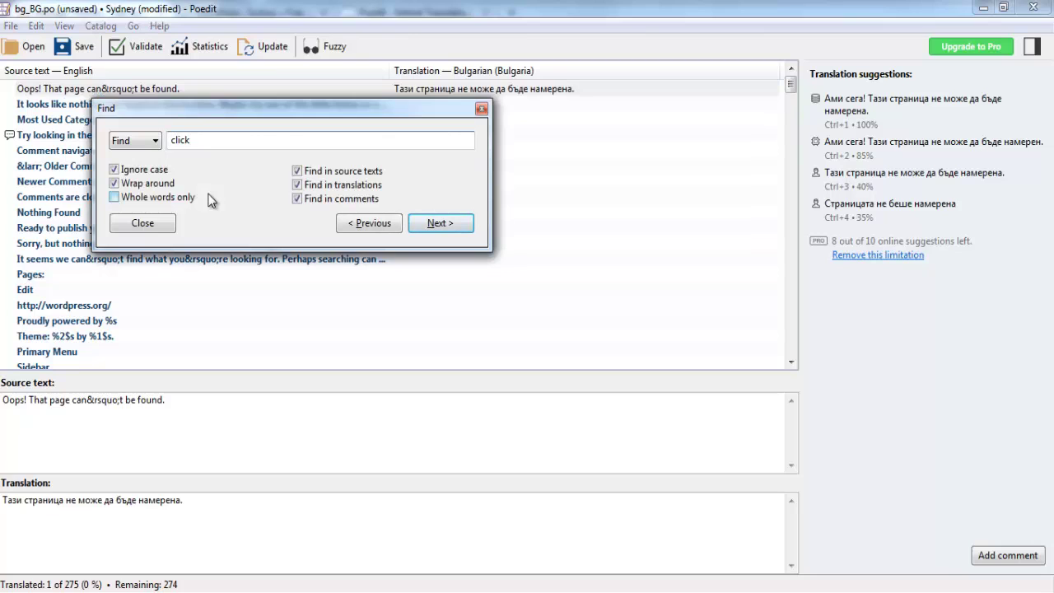
key(Return)
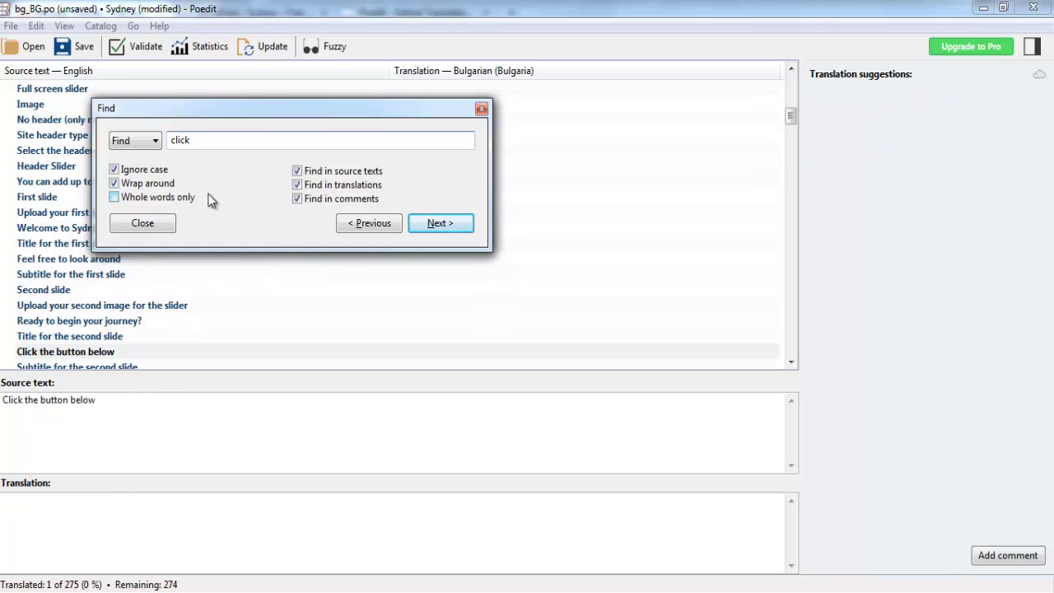
key(Return)
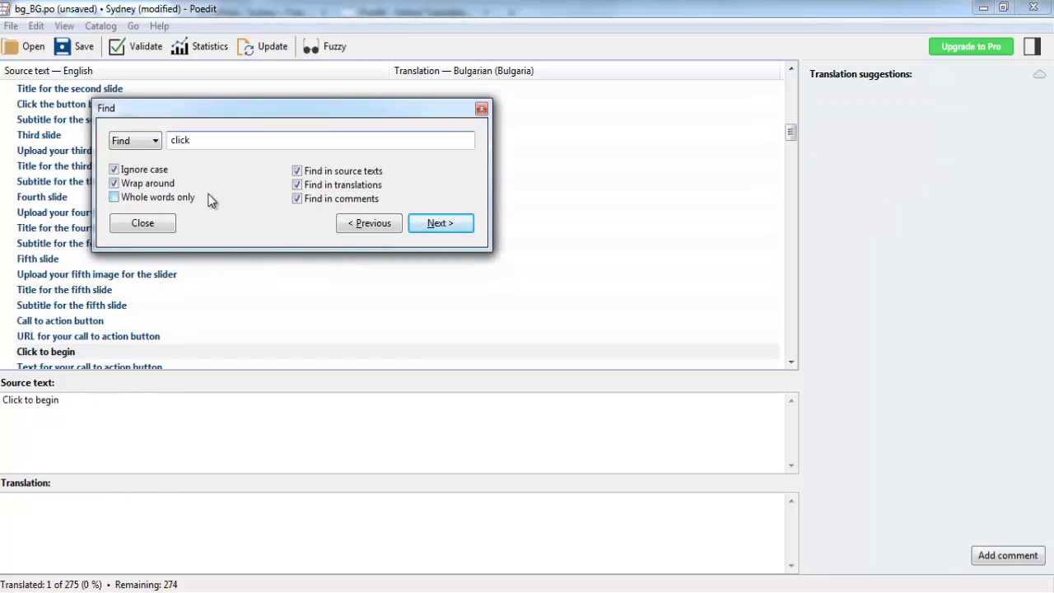
key(Escape)
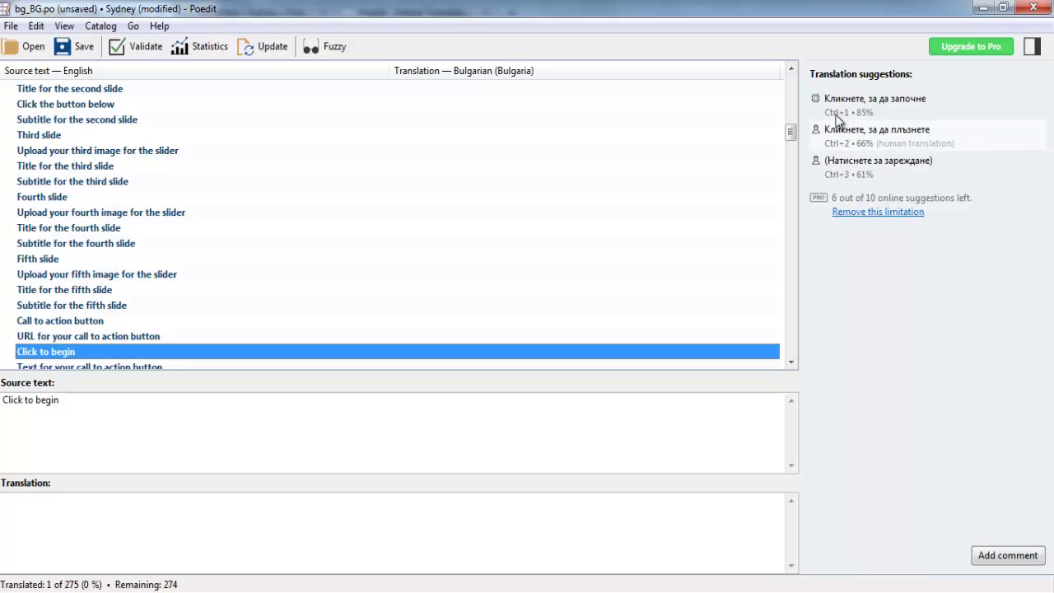
click(904, 109)
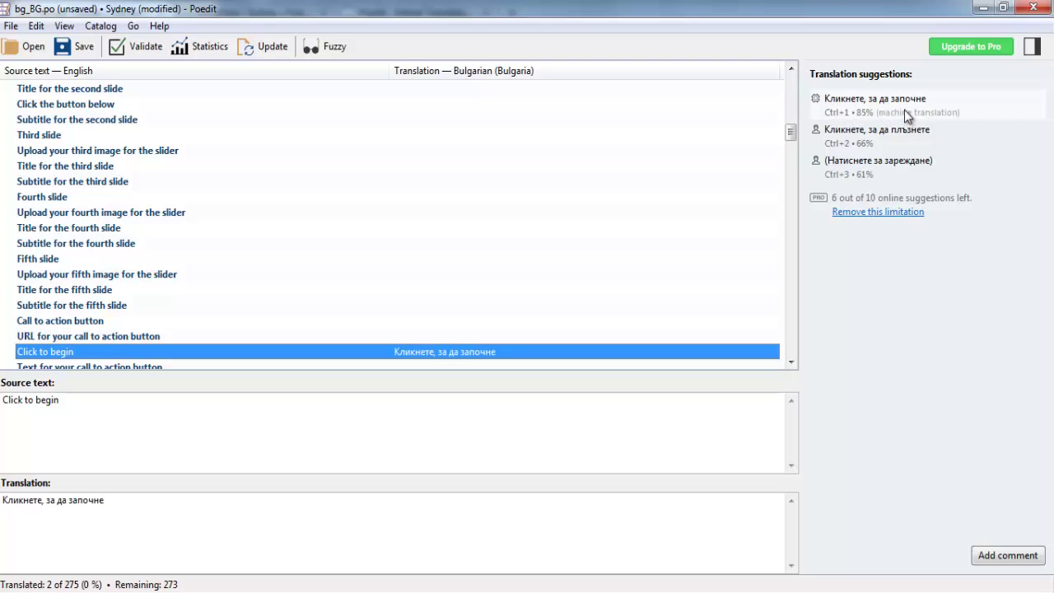
- Translate the "Meta" source string with the suggestion "Мета етикети"
scroll(123, 319, down, 2)
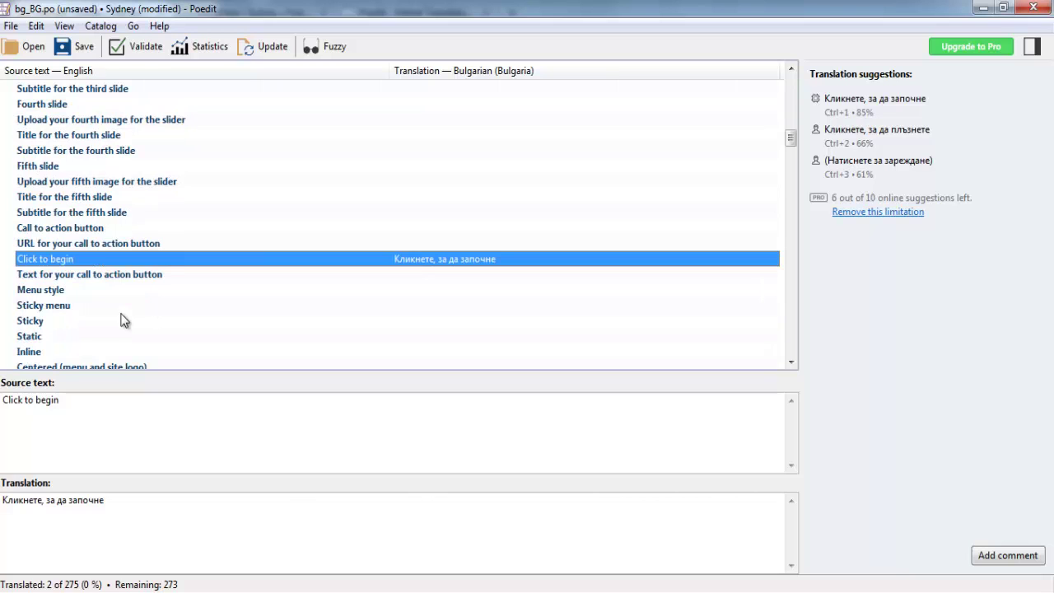
scroll(122, 320, down, 4)
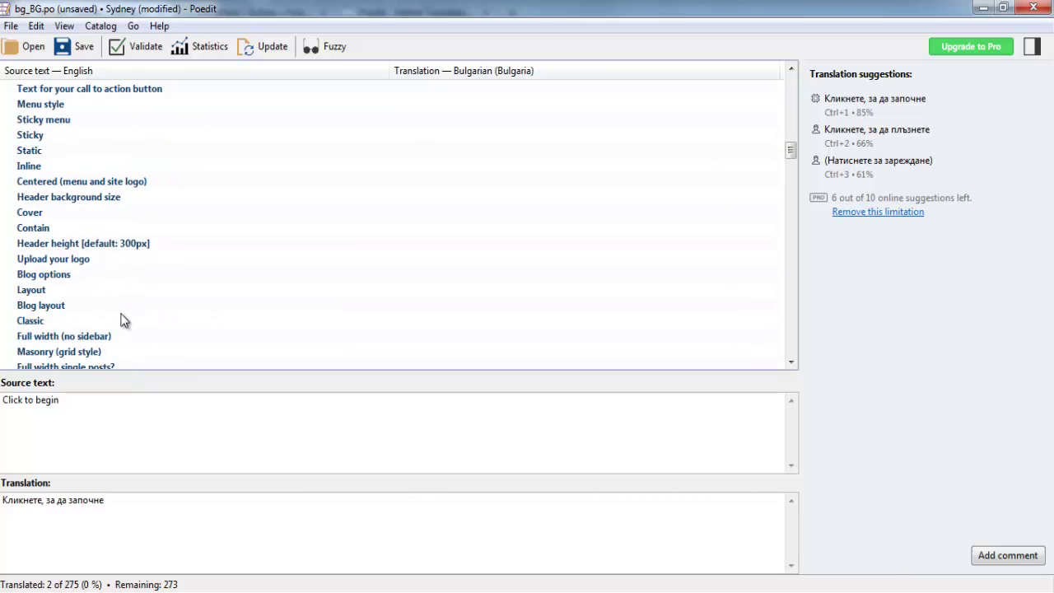
scroll(123, 319, down, 2)
scroll(123, 320, down, 2)
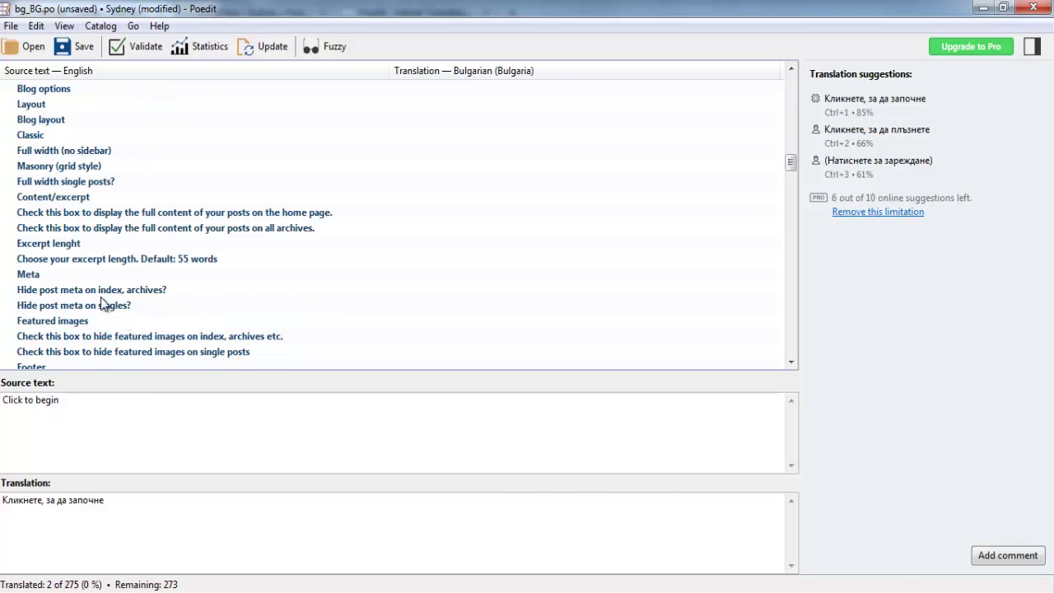
click(66, 273)
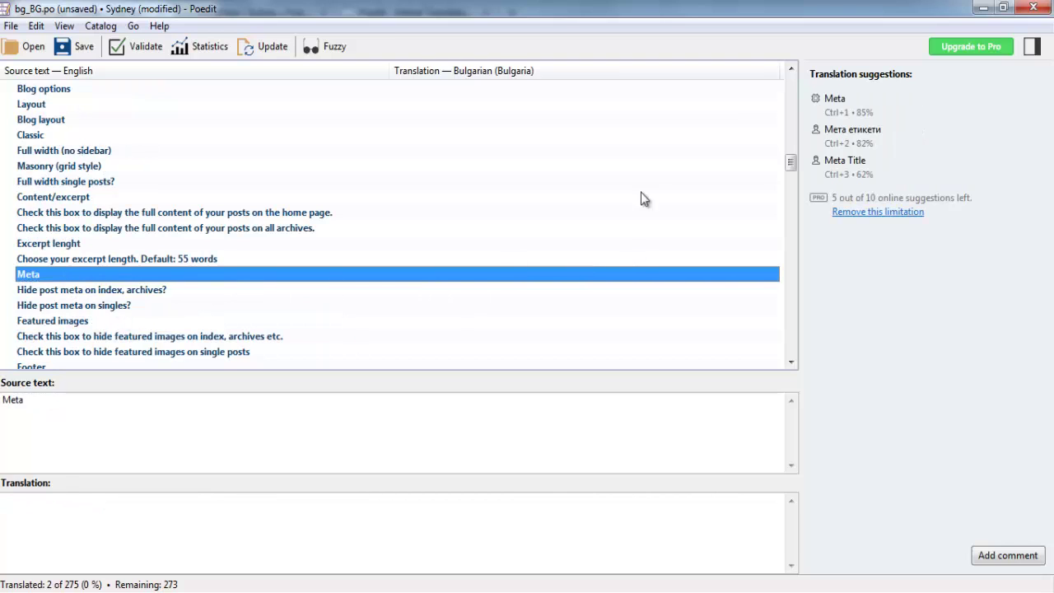
click(854, 136)
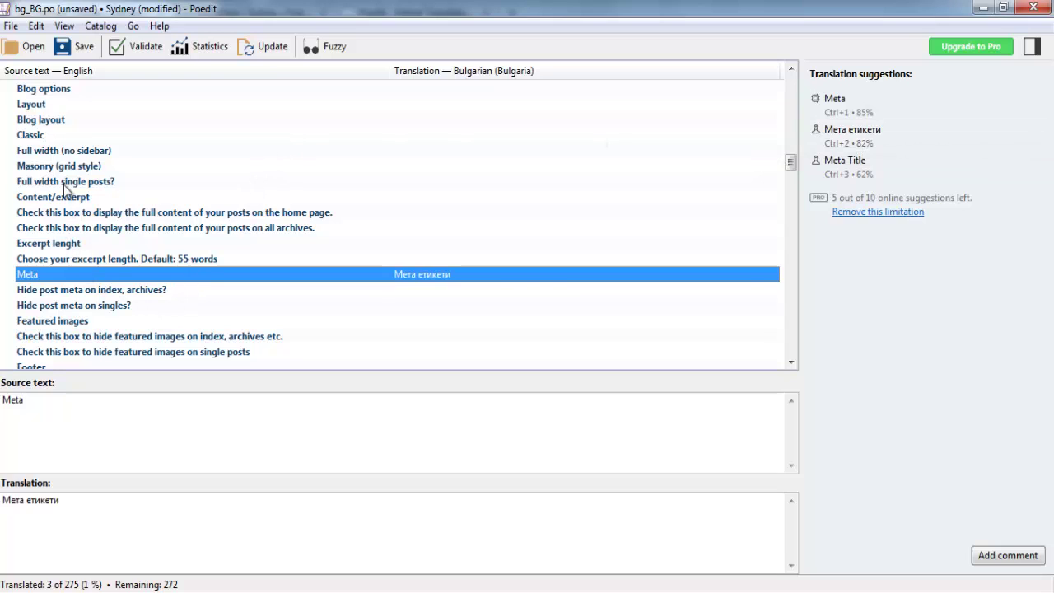
- Translate "Blog layout" as "Блог оформление" and "Classic" as "Класически" using the suggestions
click(52, 120)
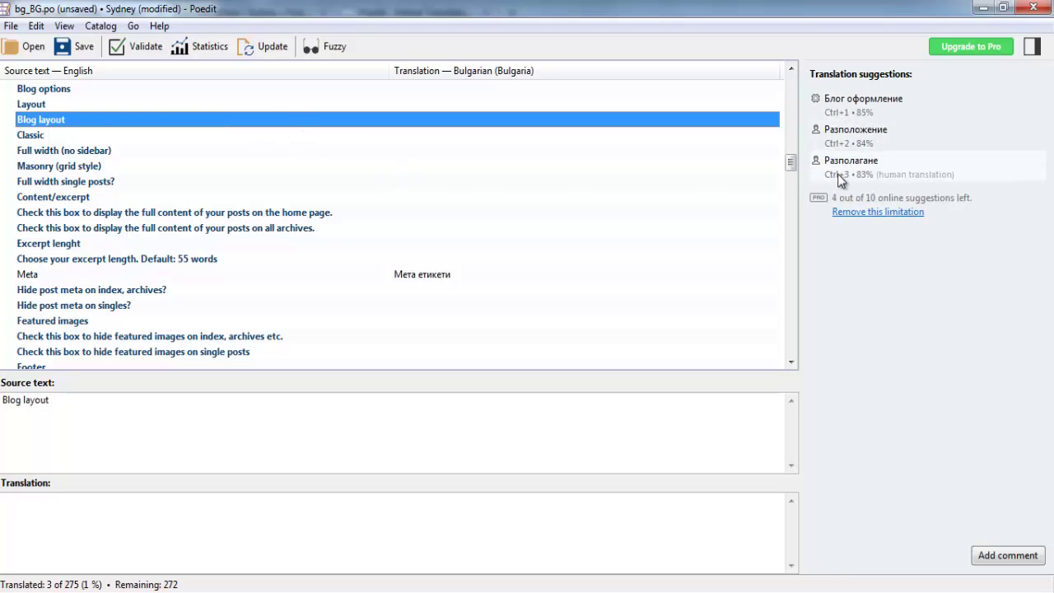
click(838, 106)
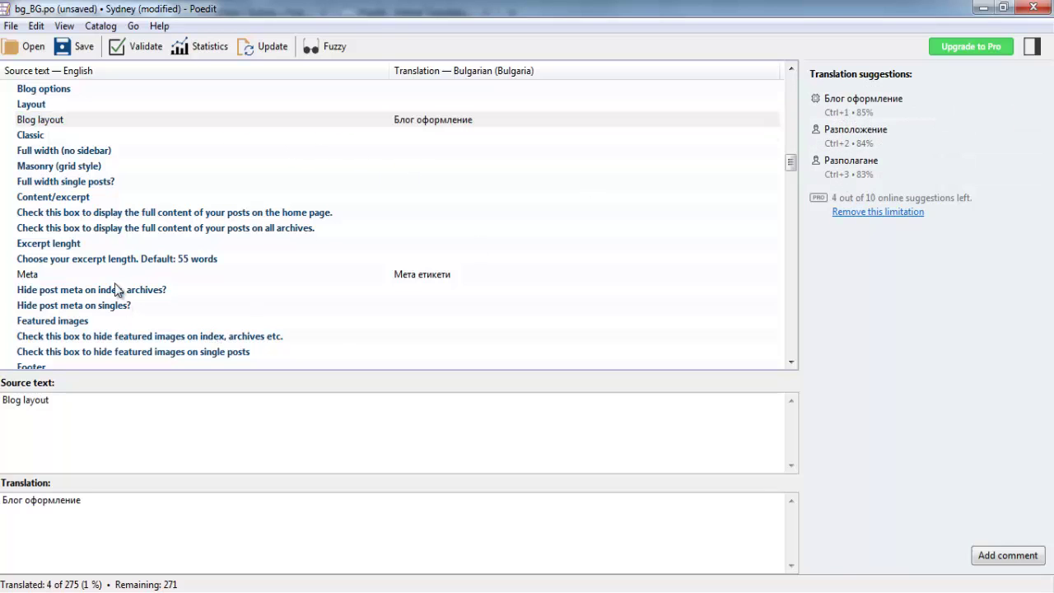
click(41, 135)
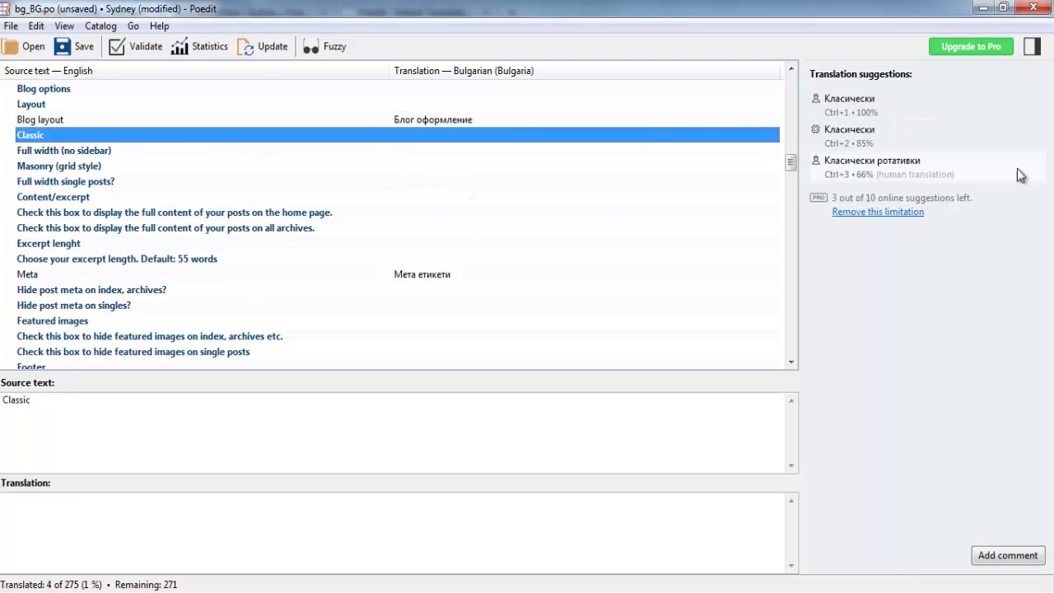
click(873, 112)
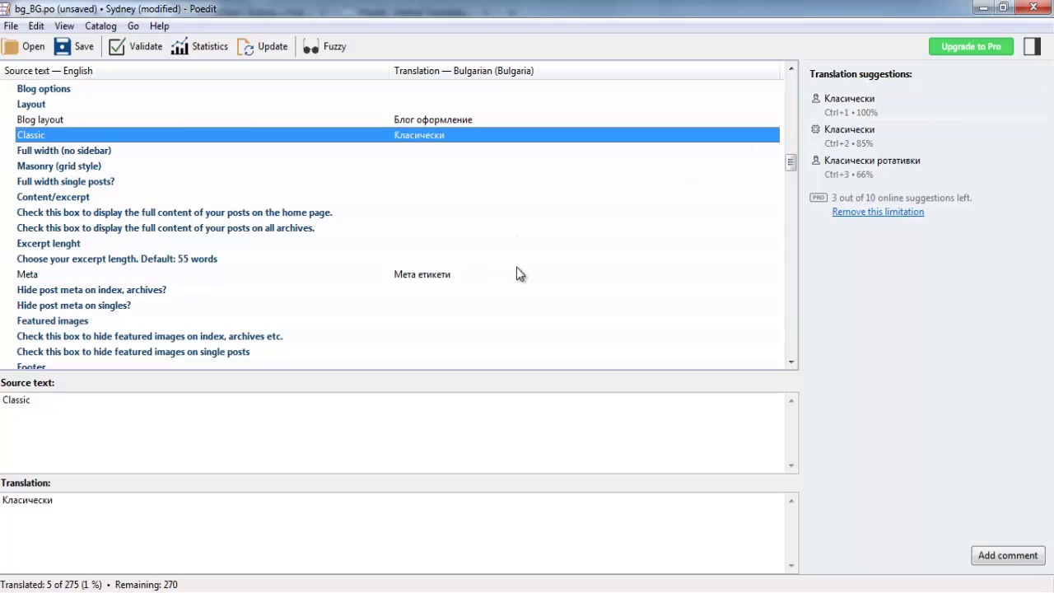
- Save the translation as bg_BG in the sydney theme's languages folder and check its PO and compiled files in Windows Explorer
click(75, 45)
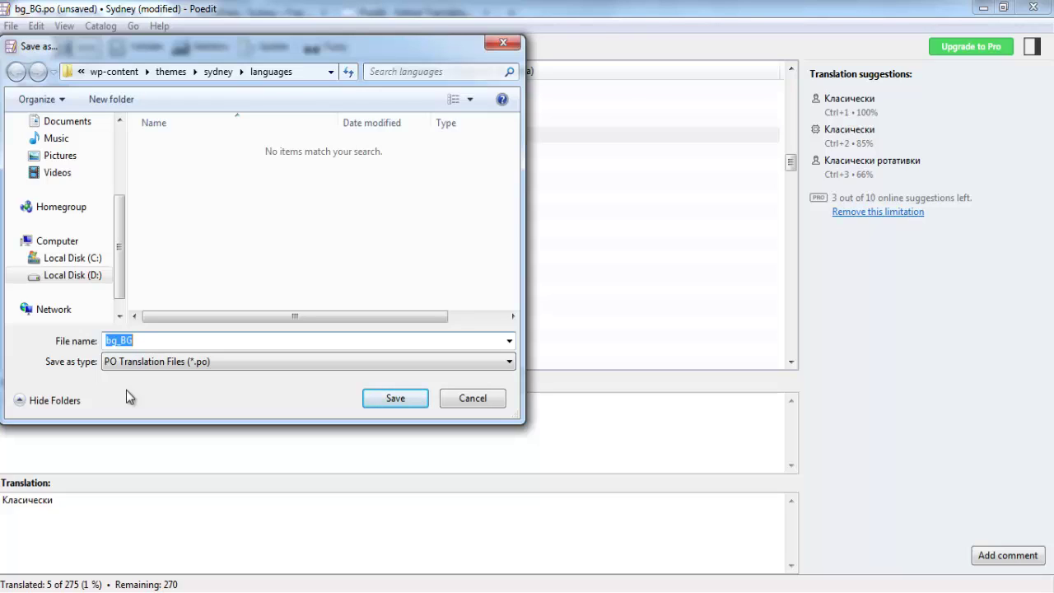
click(375, 399)
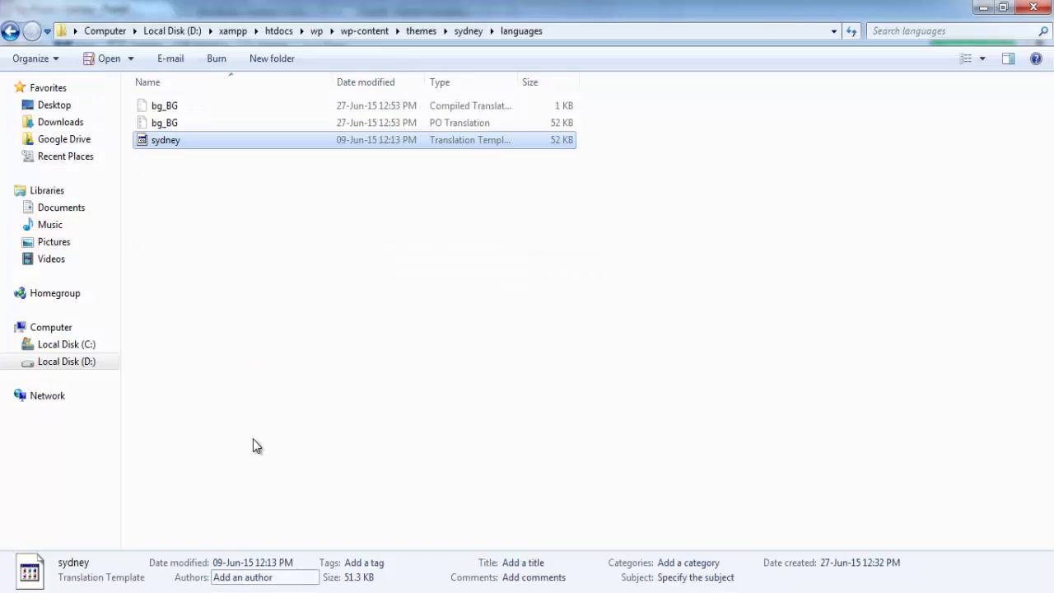
click(160, 123)
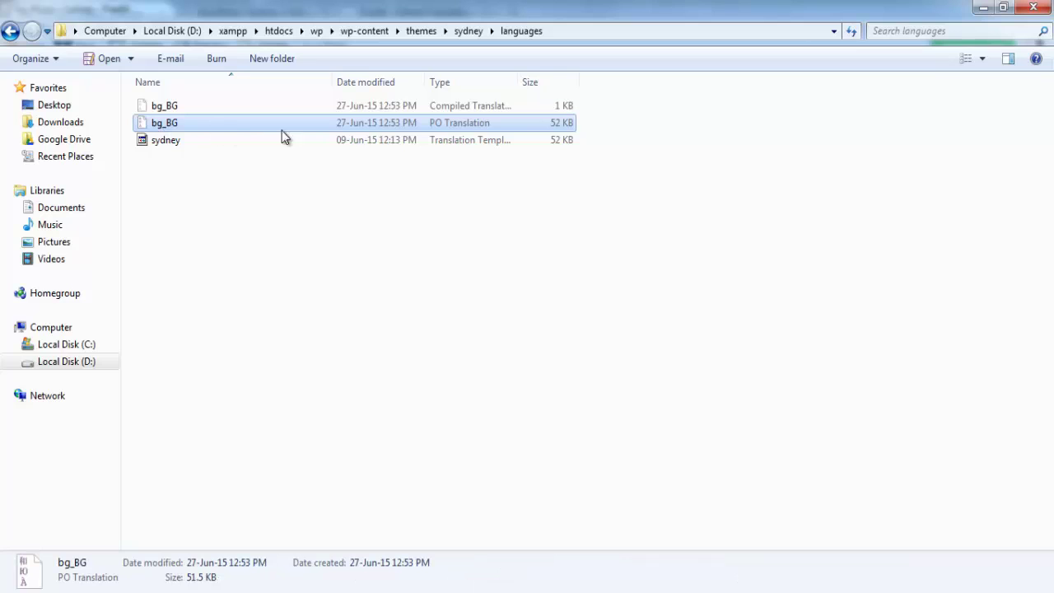
click(174, 112)
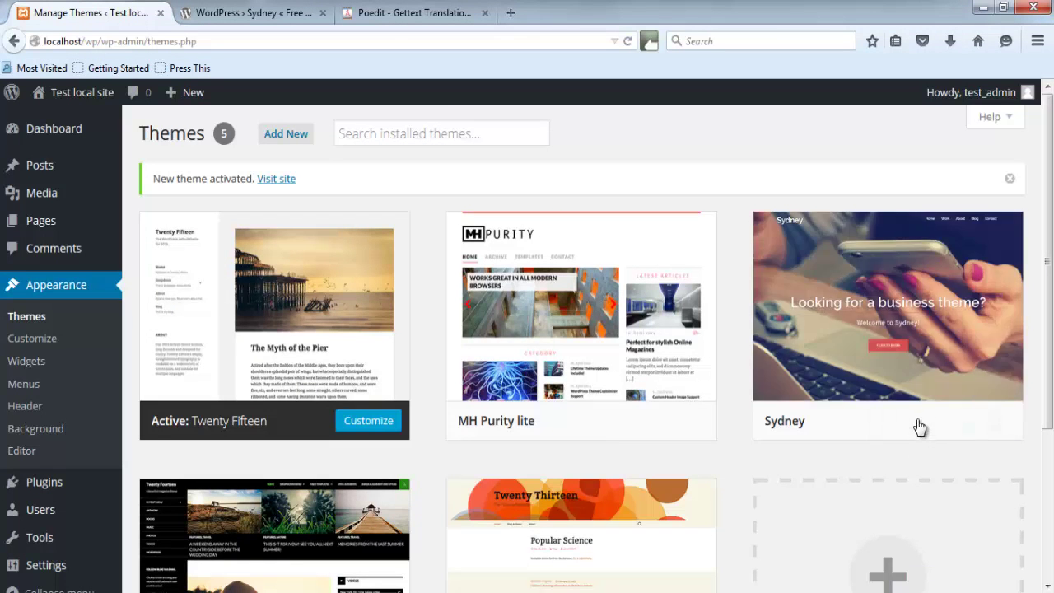
- Switch to Firefox, activate the Sydney theme in WordPress and open the local site in a new tab
click(908, 426)
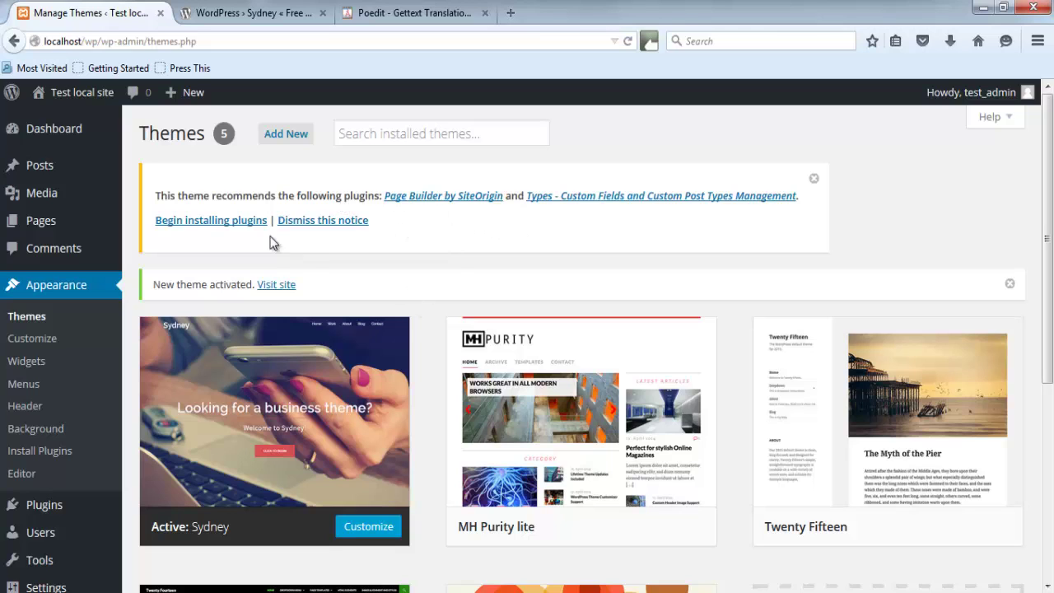
middle_click(69, 96)
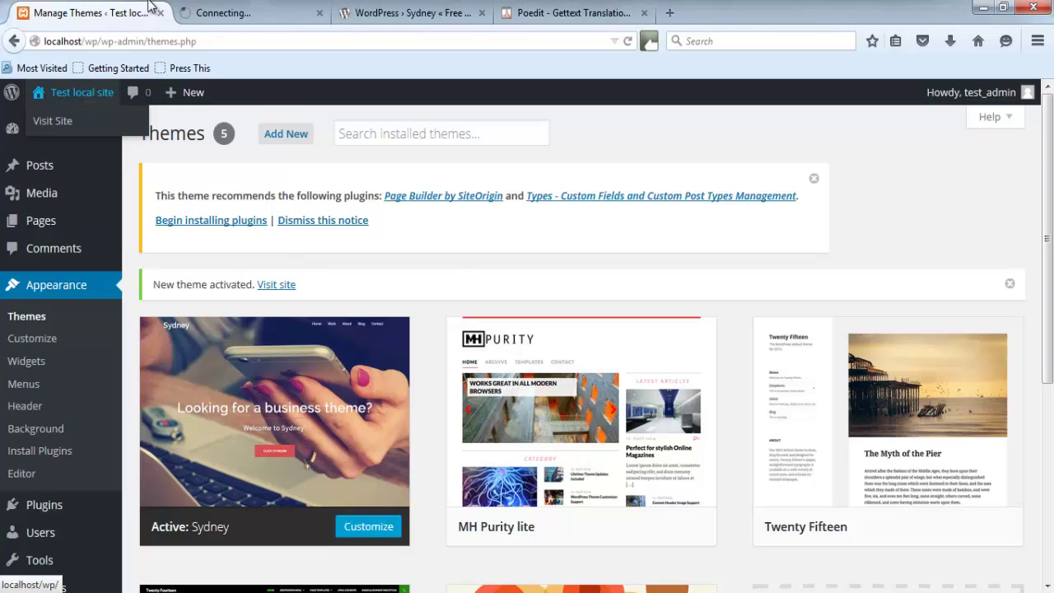
click(219, 8)
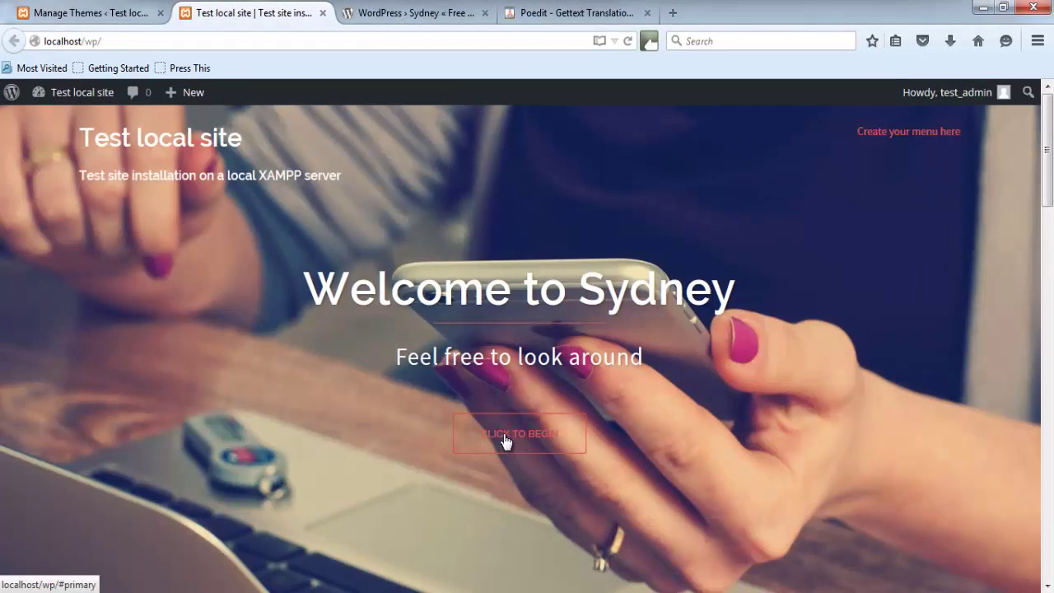
- Look through the site's front page, following the "Click to begin" button and checking the Meta widget's texts
click(462, 443)
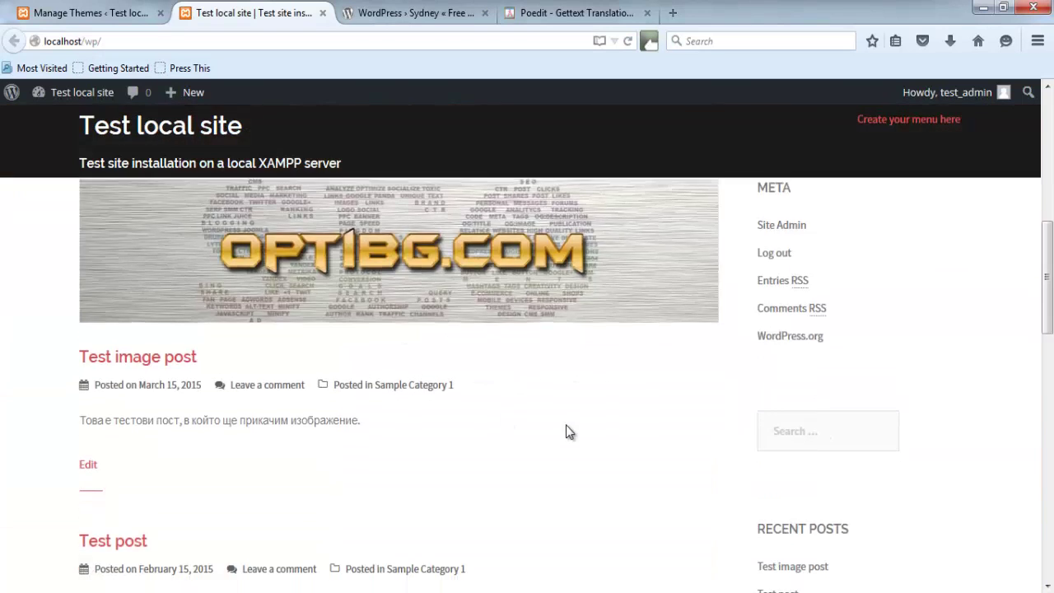
scroll(727, 449, down, 8)
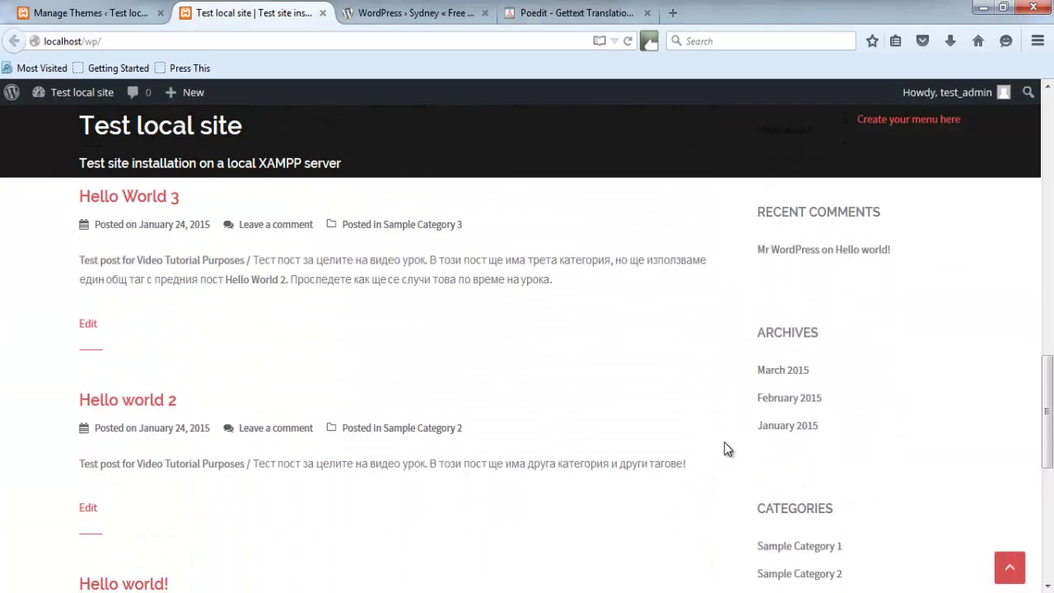
scroll(729, 437, down, 2)
scroll(741, 428, up, 3)
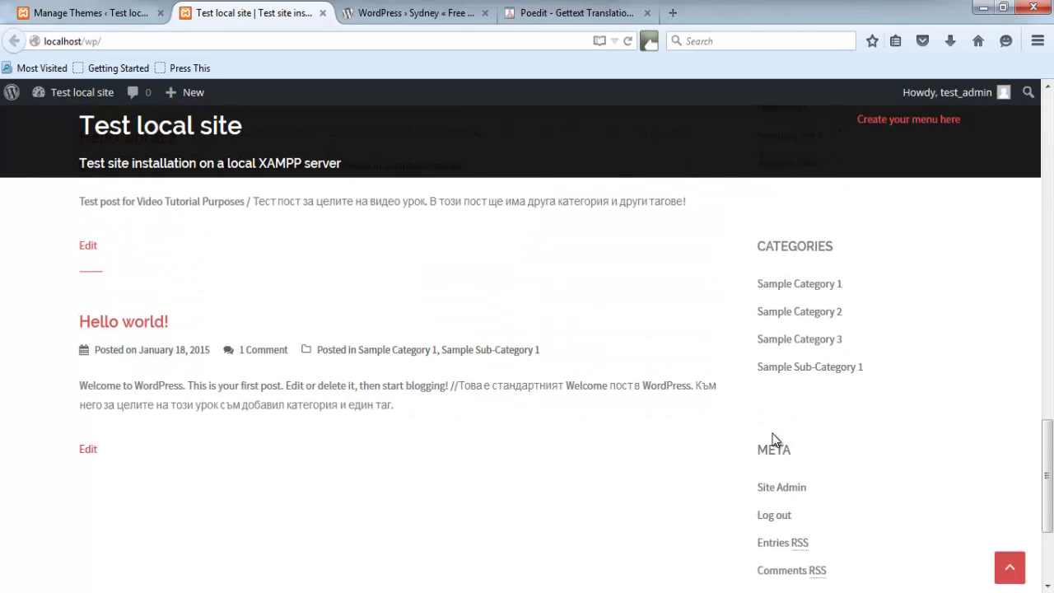
scroll(487, 442, up, 15)
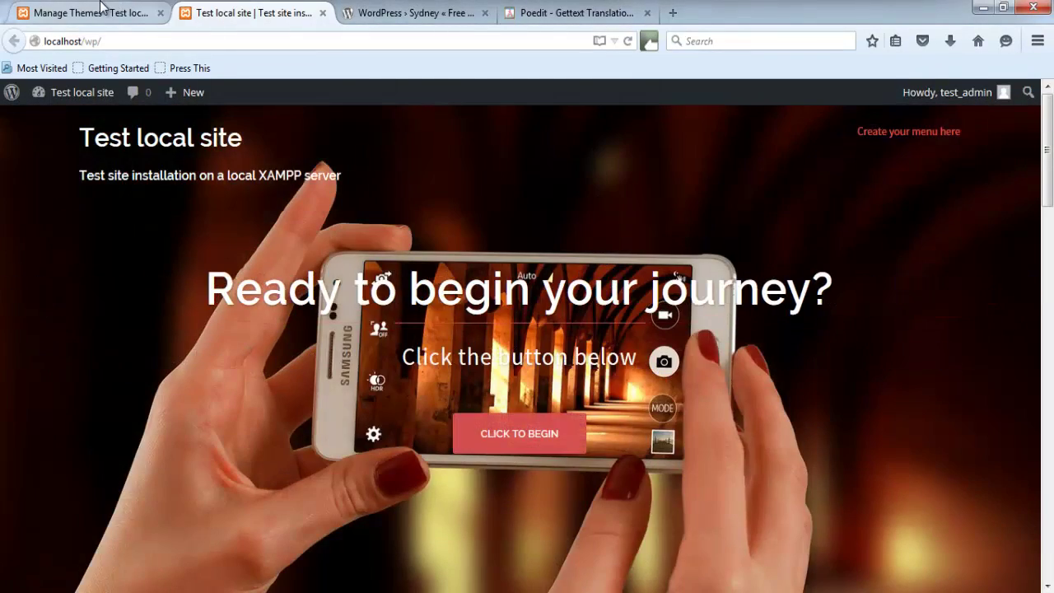
- Check the Blog layout and Classic labels in the Sydney theme customizer's blog options, and return to the themes page
click(110, 11)
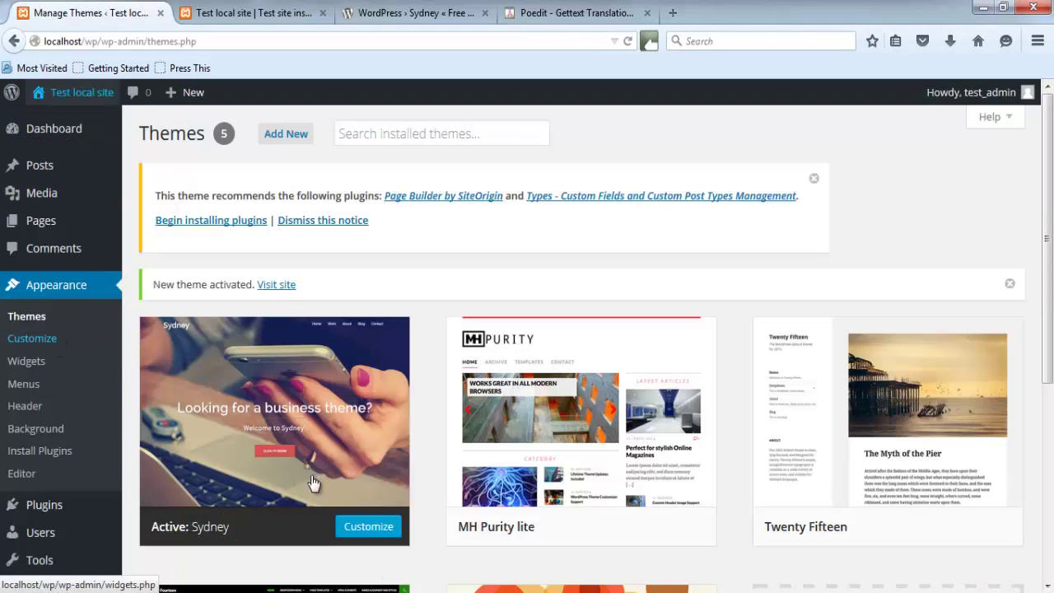
click(370, 517)
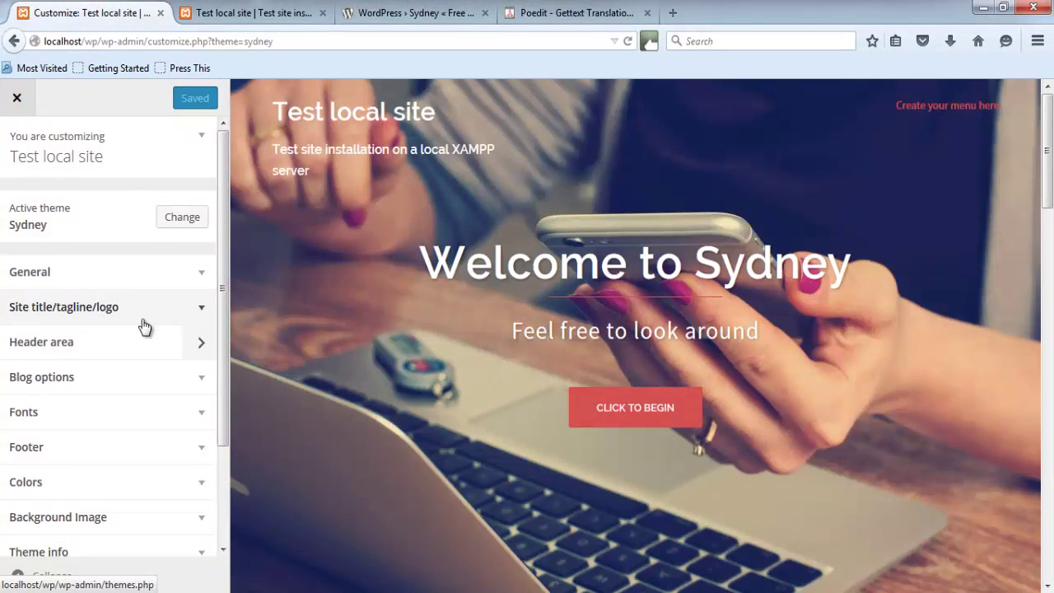
click(162, 380)
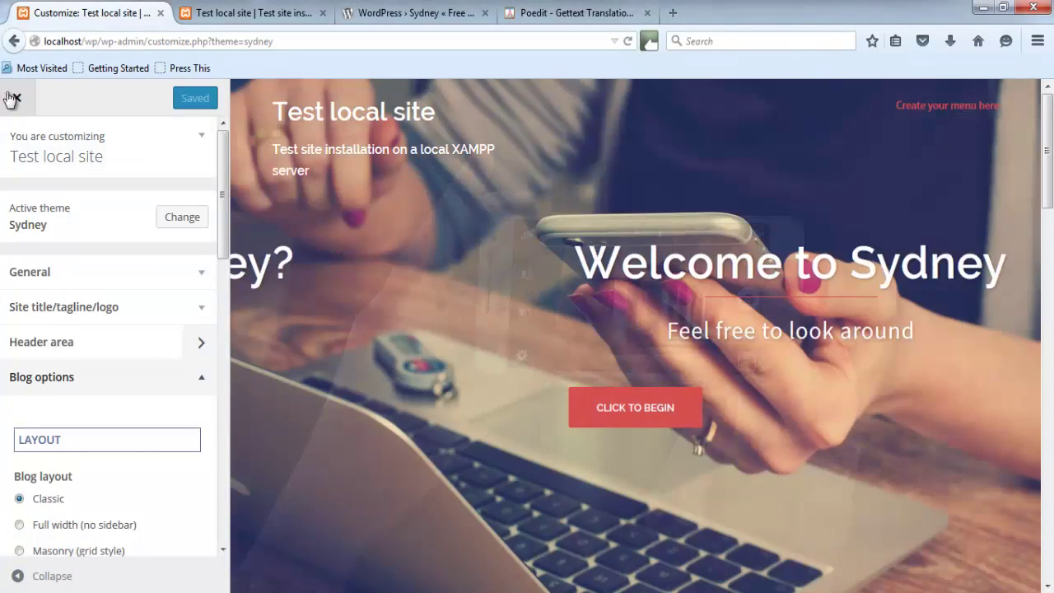
click(12, 98)
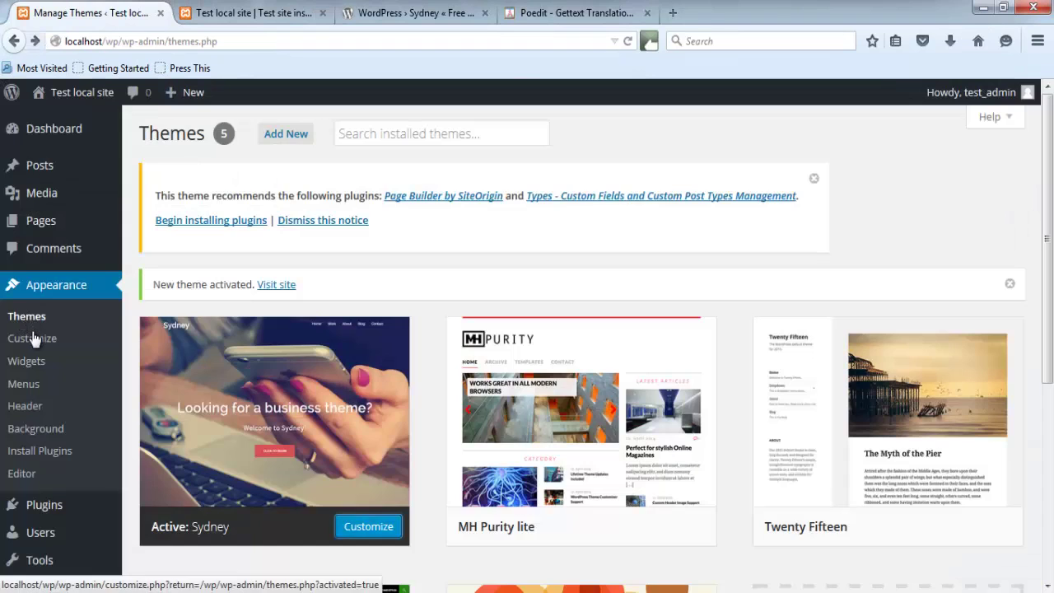
- Set the site language to Български in WordPress's general settings and save the changes
scroll(33, 337, down, 4)
mouse_move(78, 554)
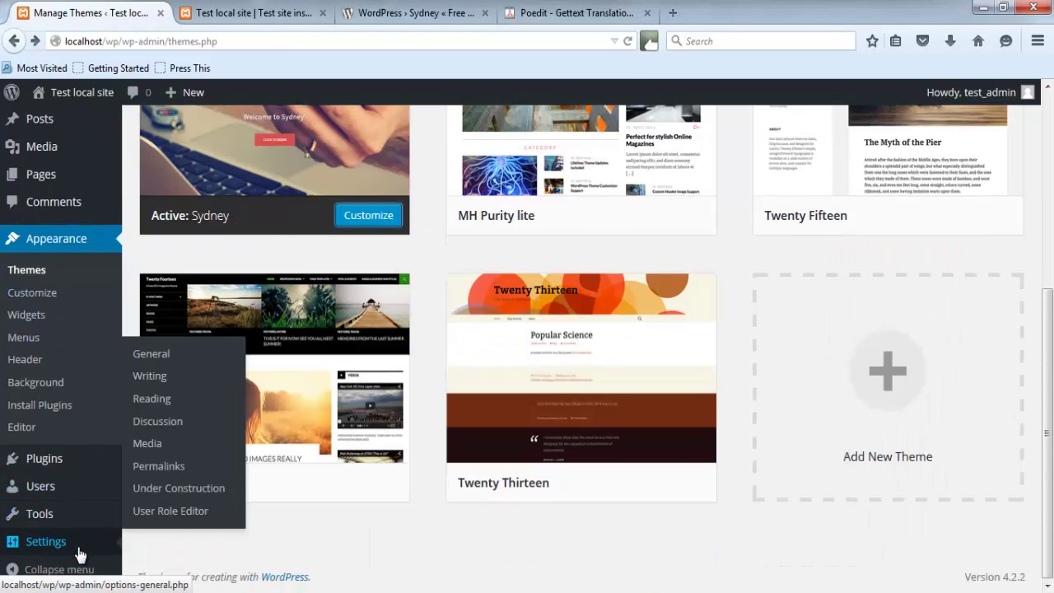
click(171, 364)
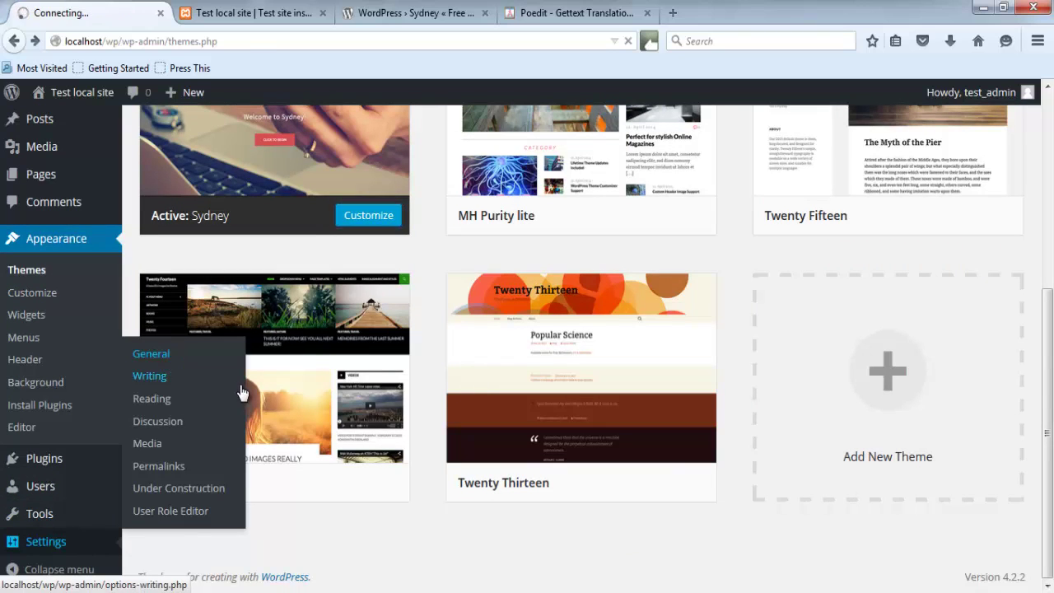
scroll(449, 415, down, 4)
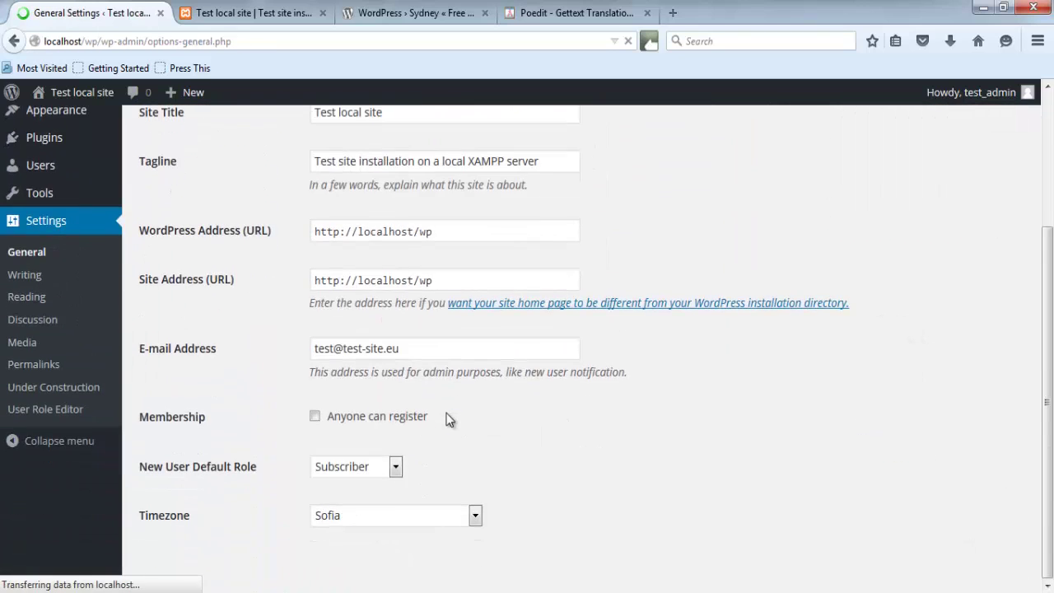
scroll(459, 459, down, 5)
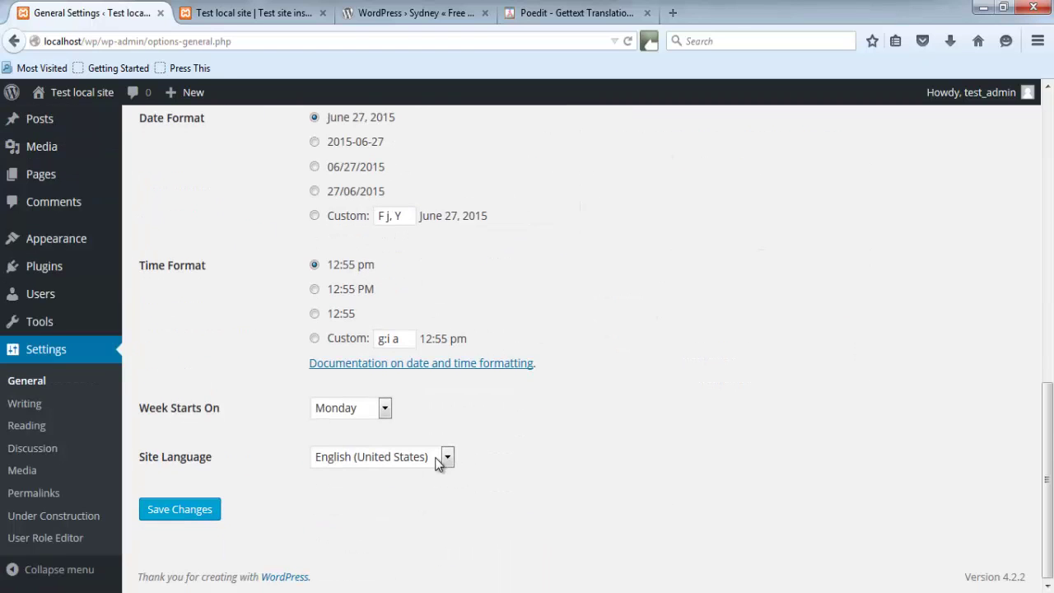
click(447, 456)
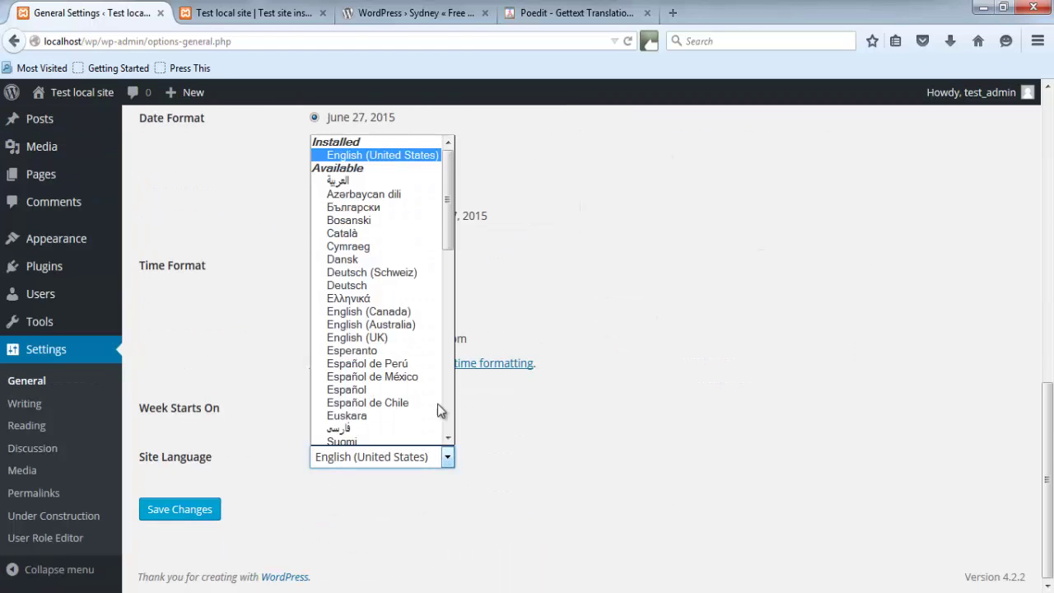
click(391, 208)
click(204, 514)
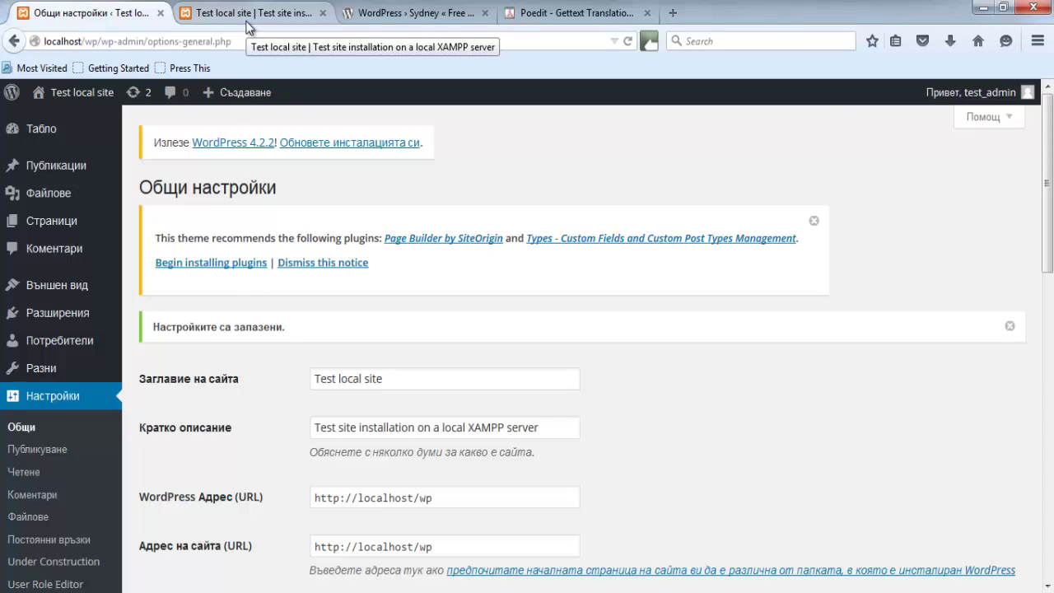
- Close the old front-page tab and reopen the local site in a new tab to check its translated texts
scroll(313, 261, down, 2)
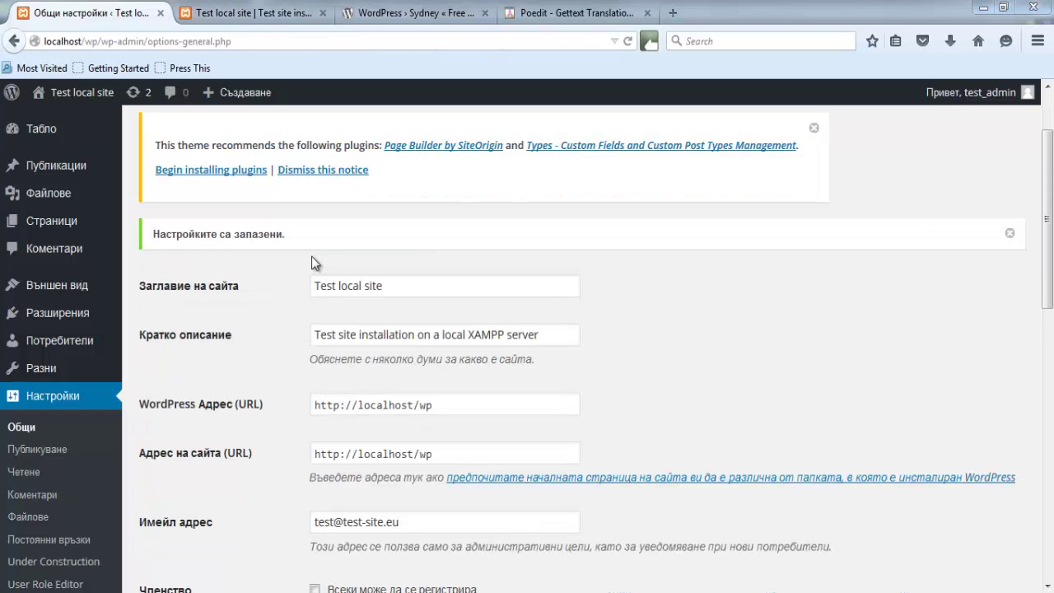
click(323, 14)
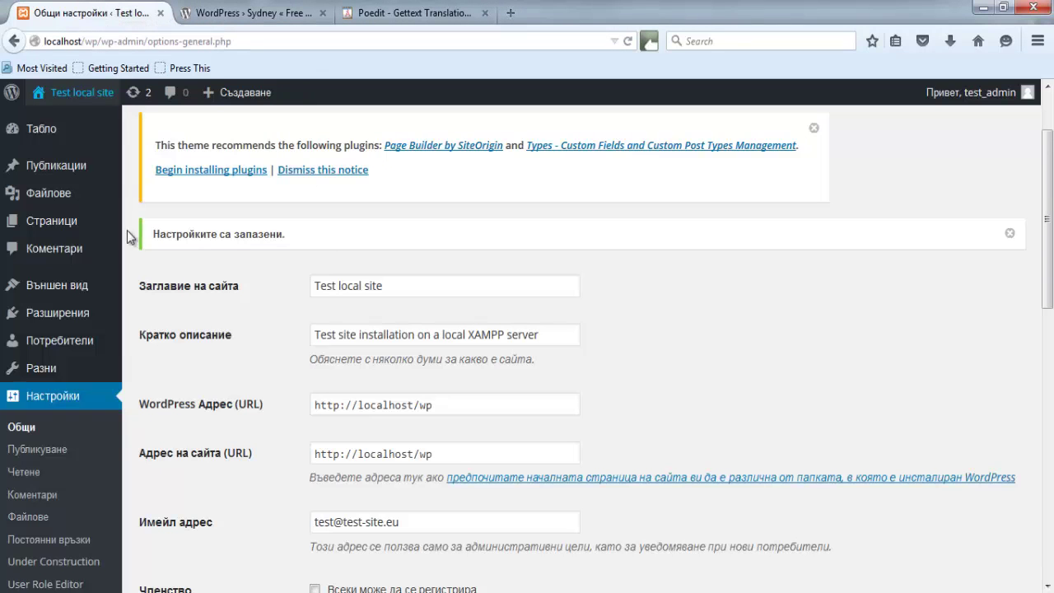
mouse_move(81, 97)
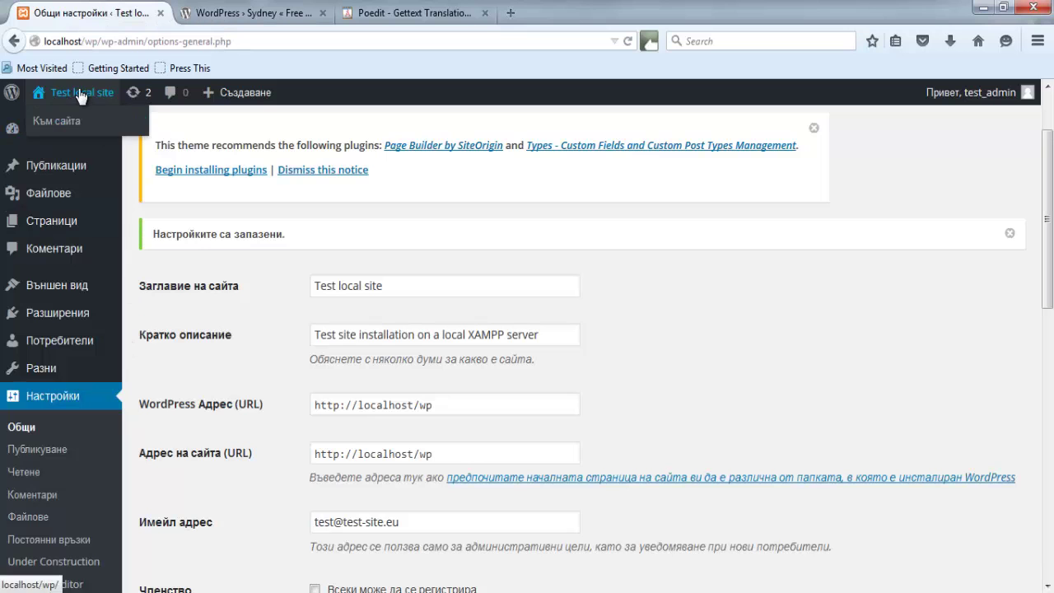
middle_click(81, 97)
click(228, 13)
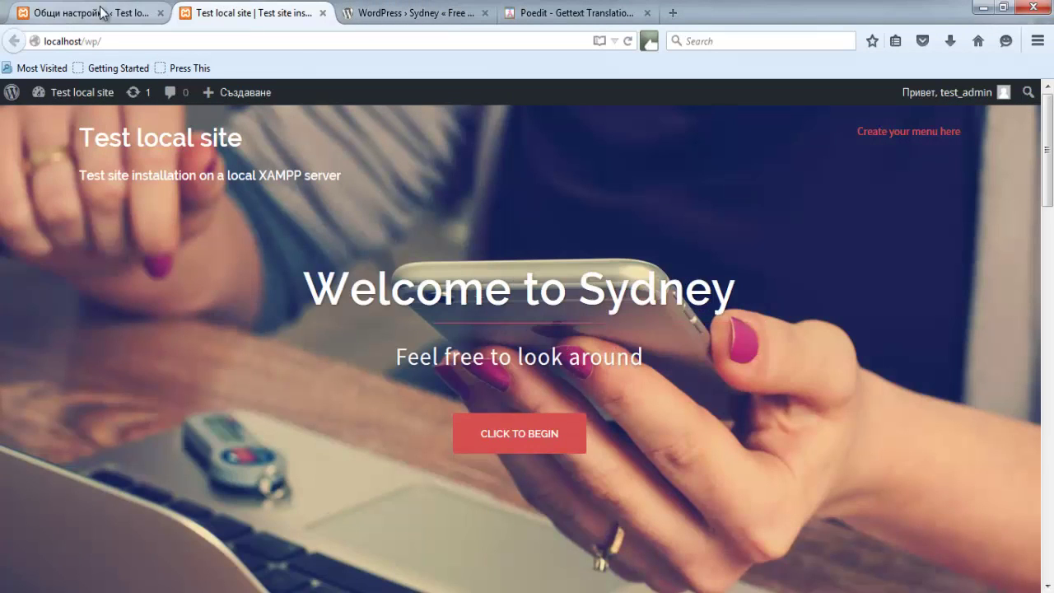
- Return to the admin tab, open the active Sydney theme's customizer and check the translated layout labels in its blog options
click(102, 14)
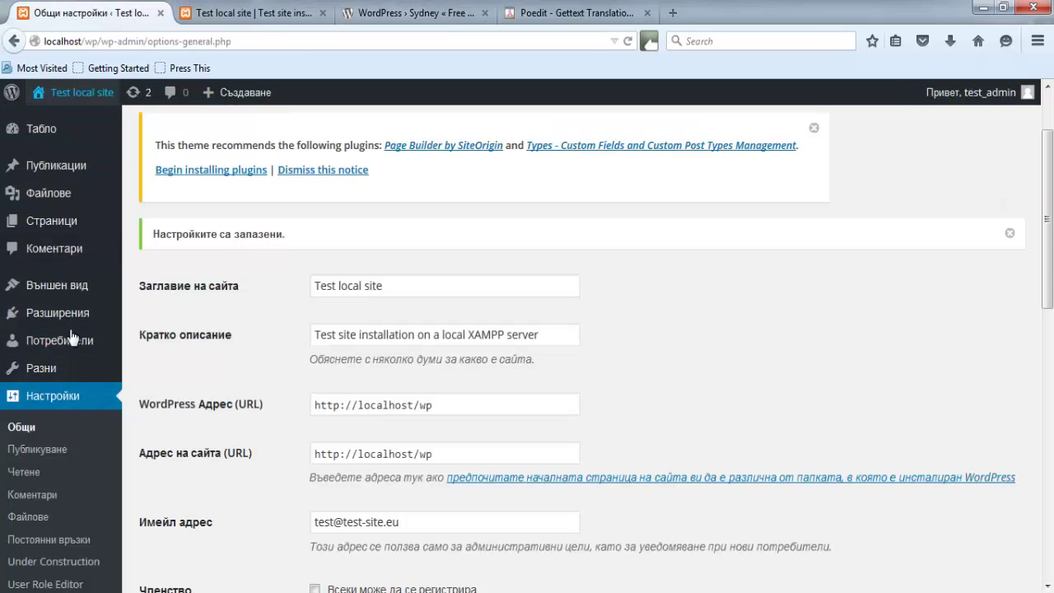
mouse_move(67, 285)
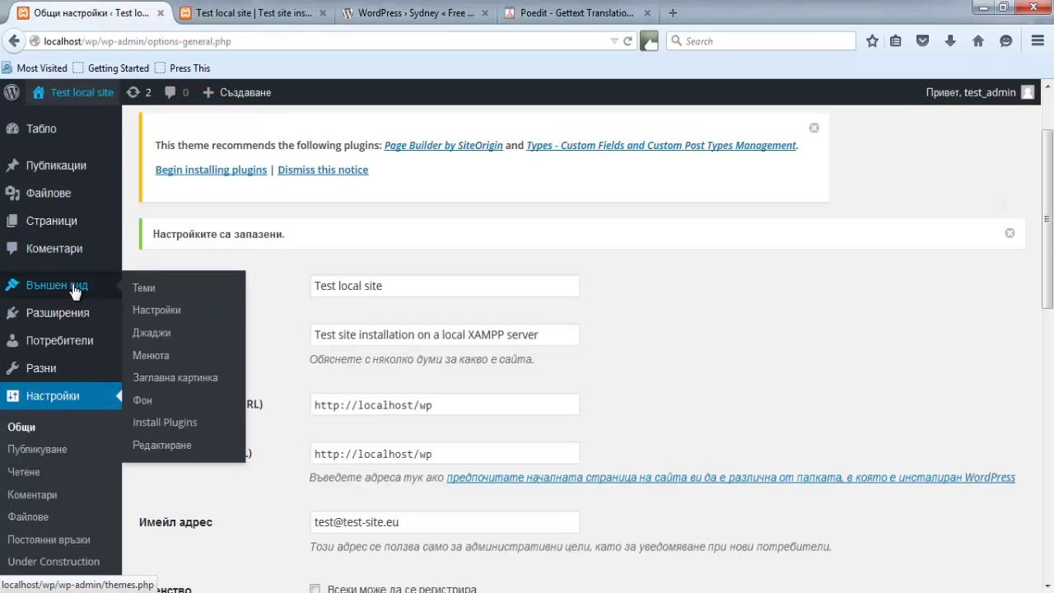
click(158, 293)
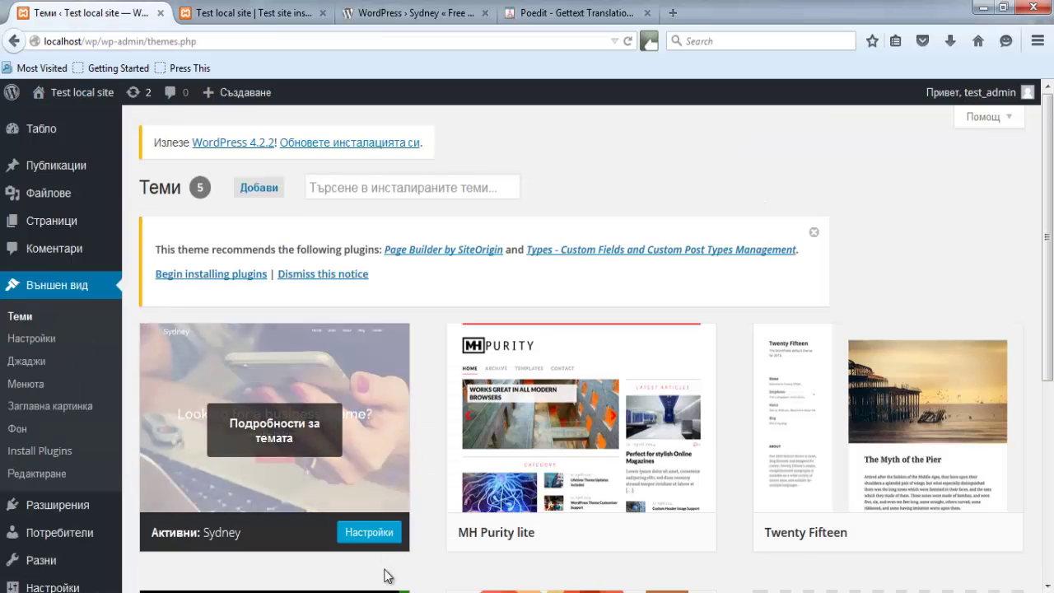
click(383, 533)
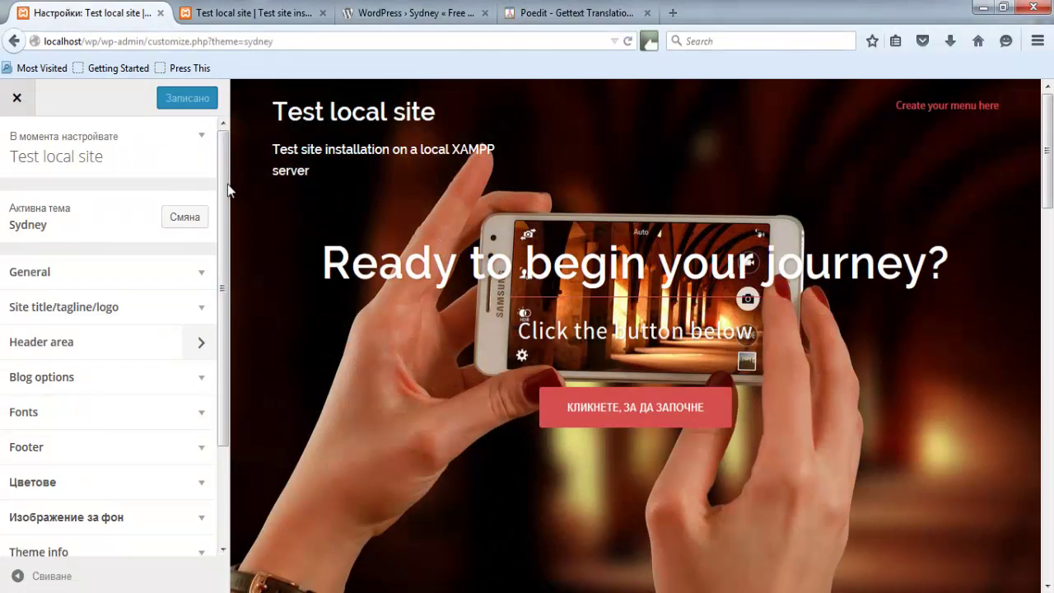
click(203, 380)
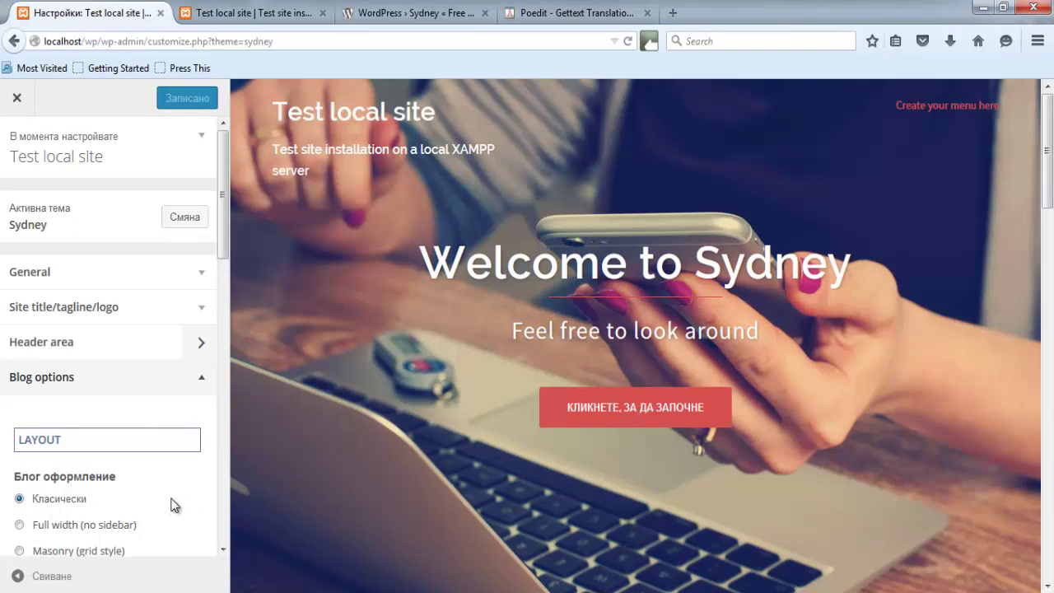
scroll(165, 486, down, 5)
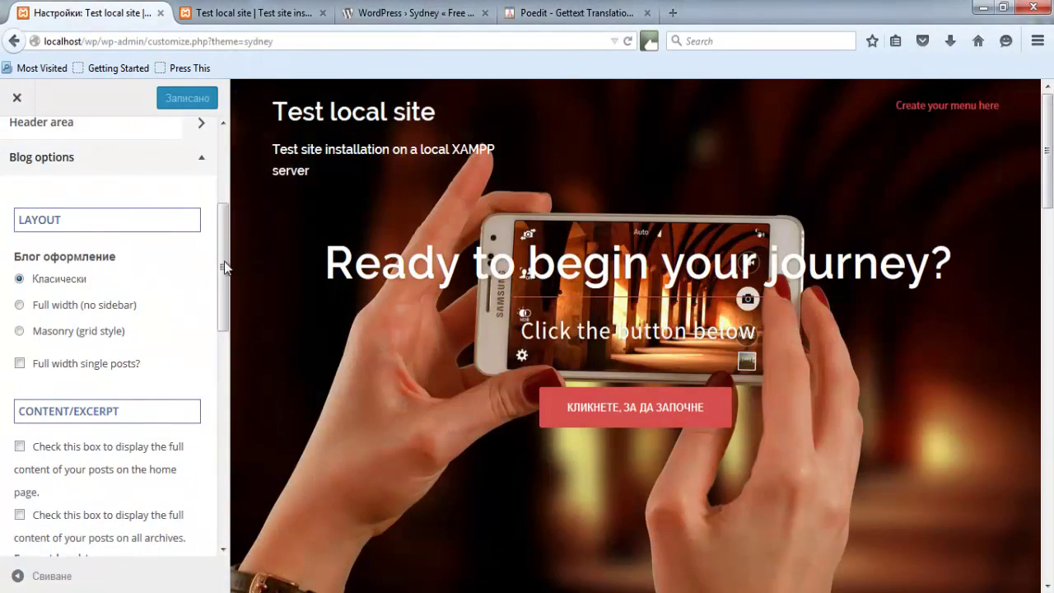
drag(224, 261, 224, 191)
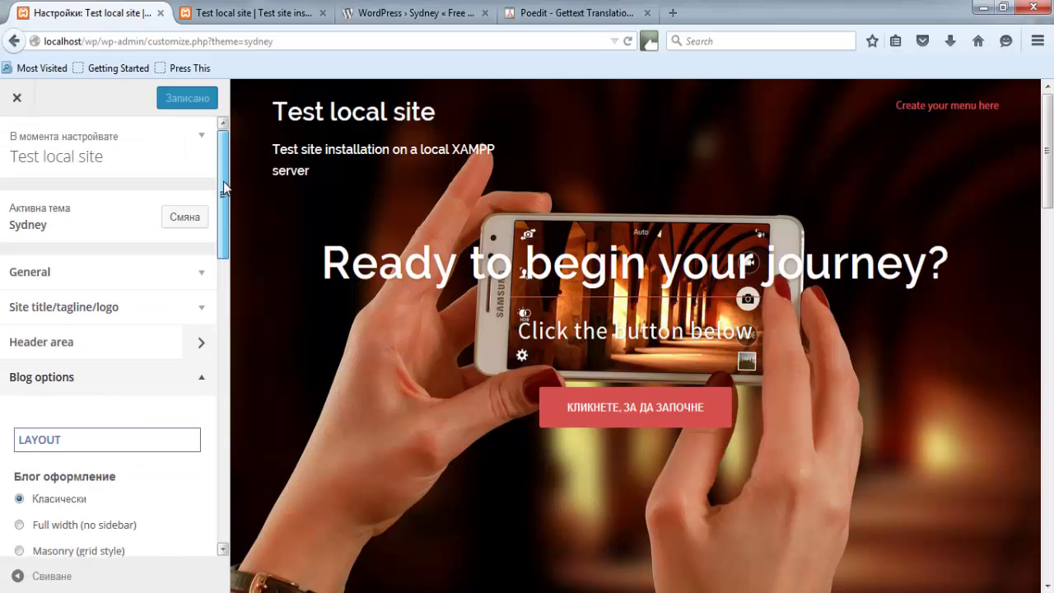